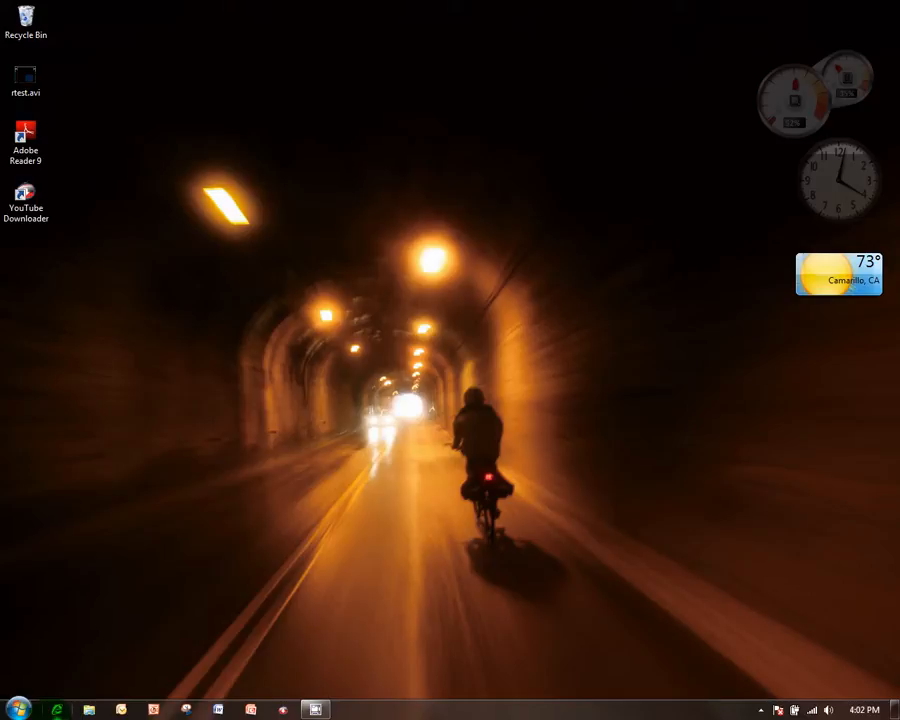
Step: Start Internet Explorer and open the teacher's Tech II - GIMP page through the Monte Vista Middle School teacher directory
{"action": "left_click", "coordinate": [58, 710]}
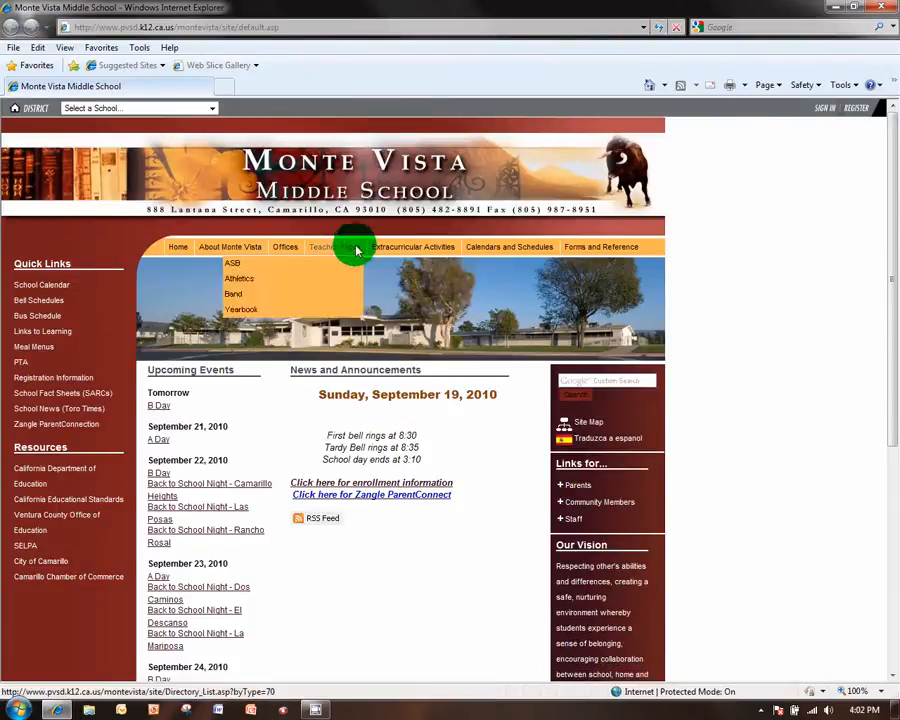
{"action": "left_click", "coordinate": [350, 249]}
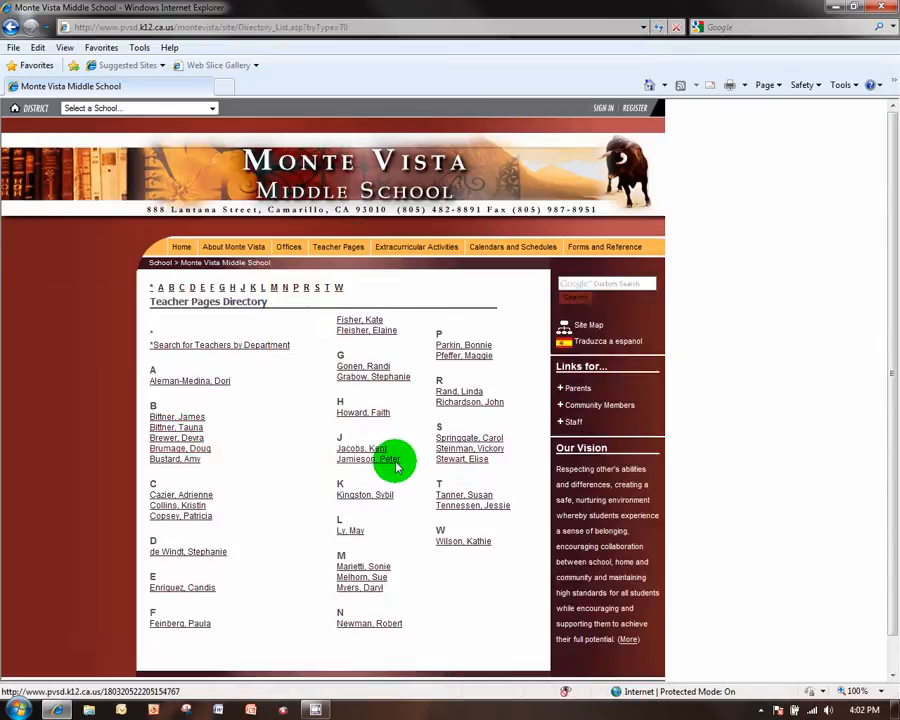
{"action": "left_click", "coordinate": [392, 460]}
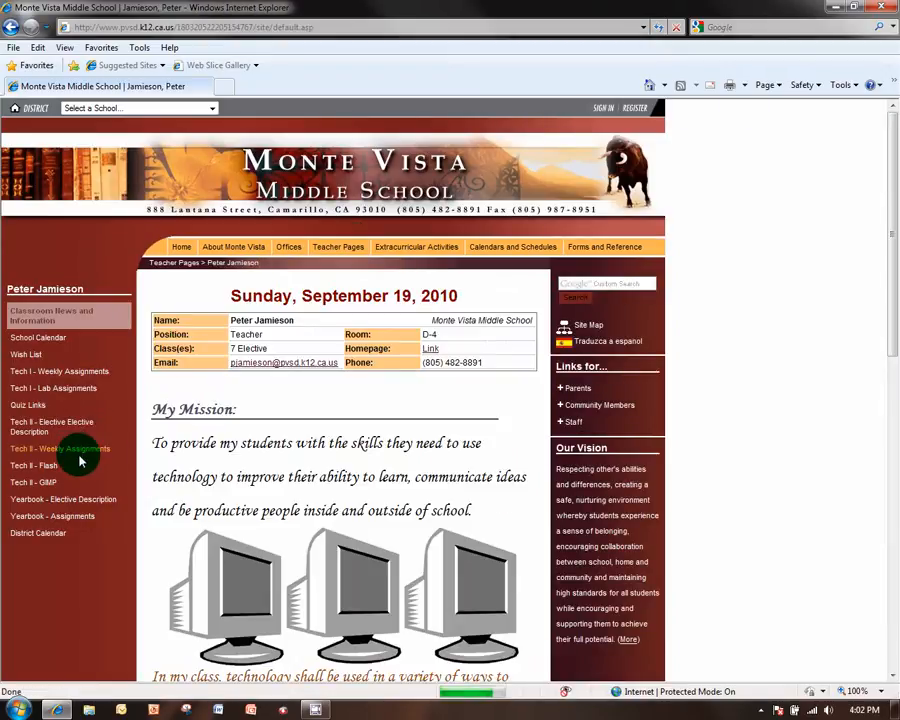
{"action": "left_click", "coordinate": [44, 484]}
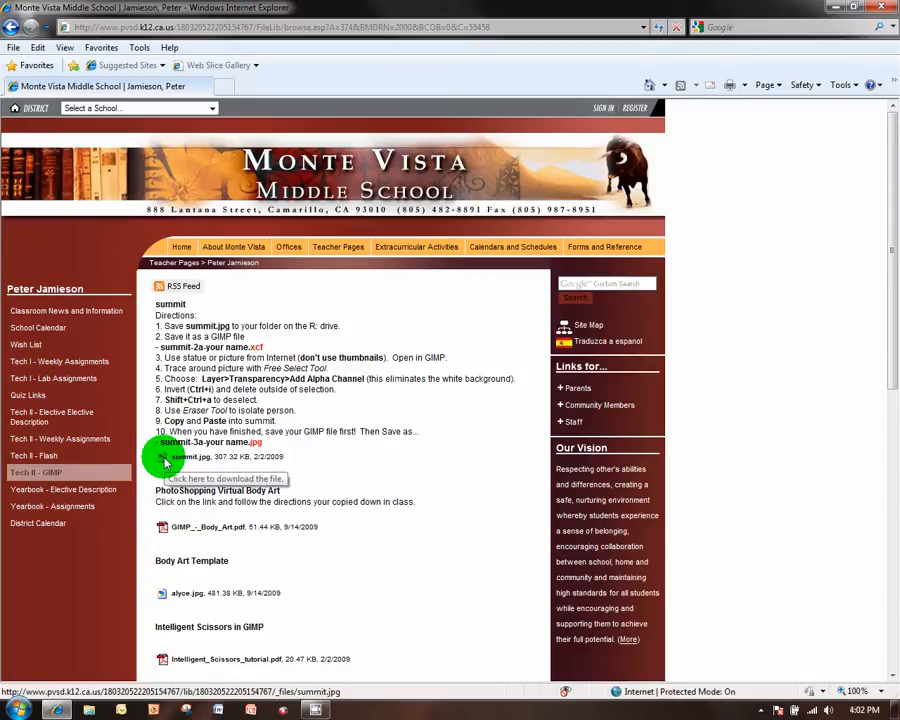
Step: Open summit.jpg from the summit assignment in its own window, set it aside, and launch GIMP 2
{"action": "left_click", "coordinate": [166, 460]}
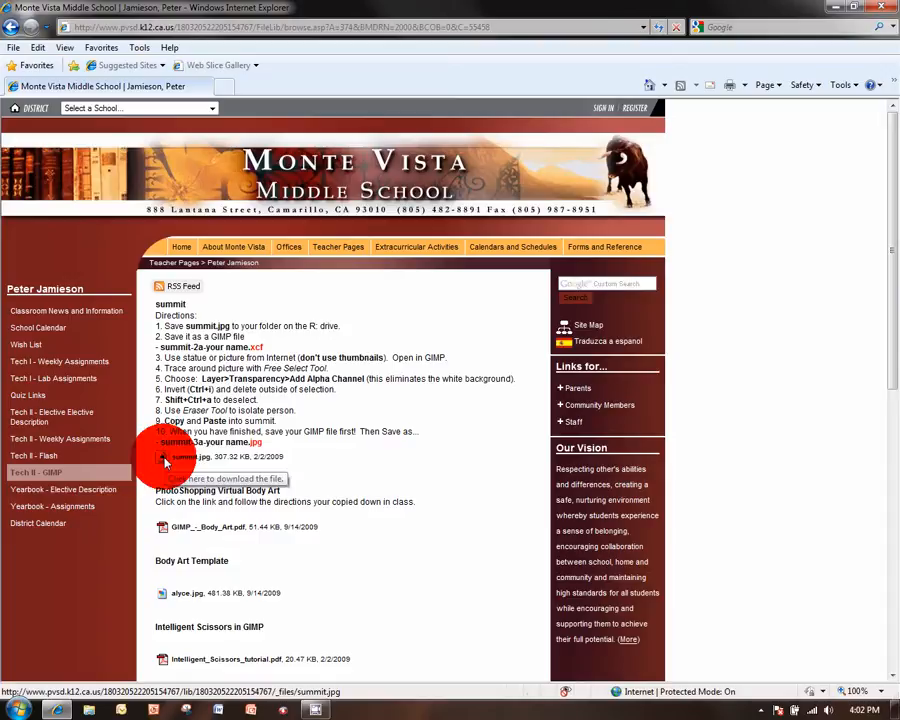
{"action": "left_click_drag", "start_coordinate": [266, 76], "coordinate": [583, 62]}
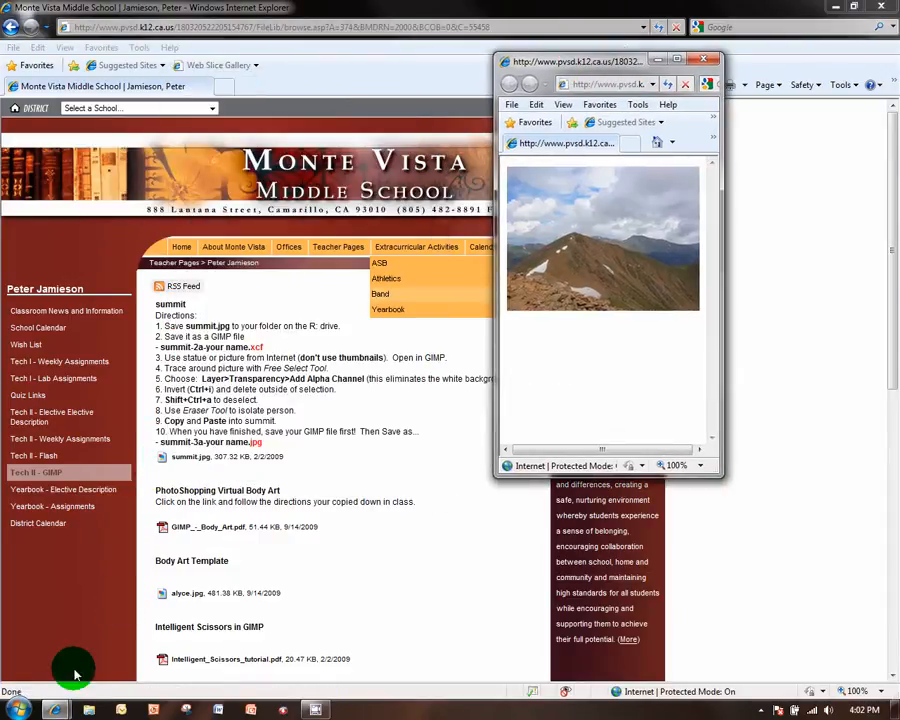
{"action": "left_click", "coordinate": [18, 709]}
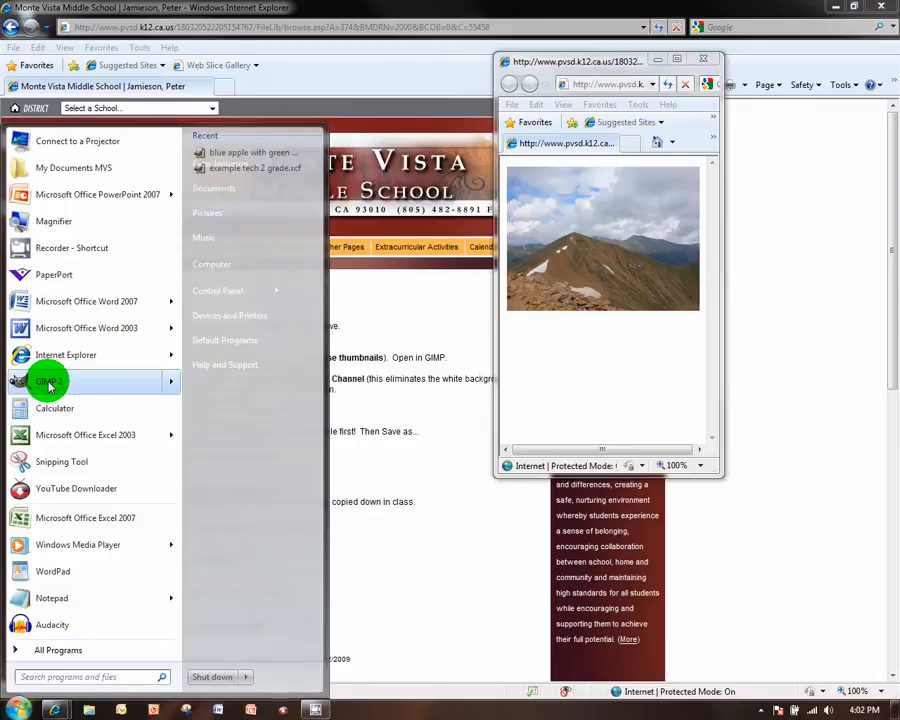
{"action": "left_click", "coordinate": [48, 386]}
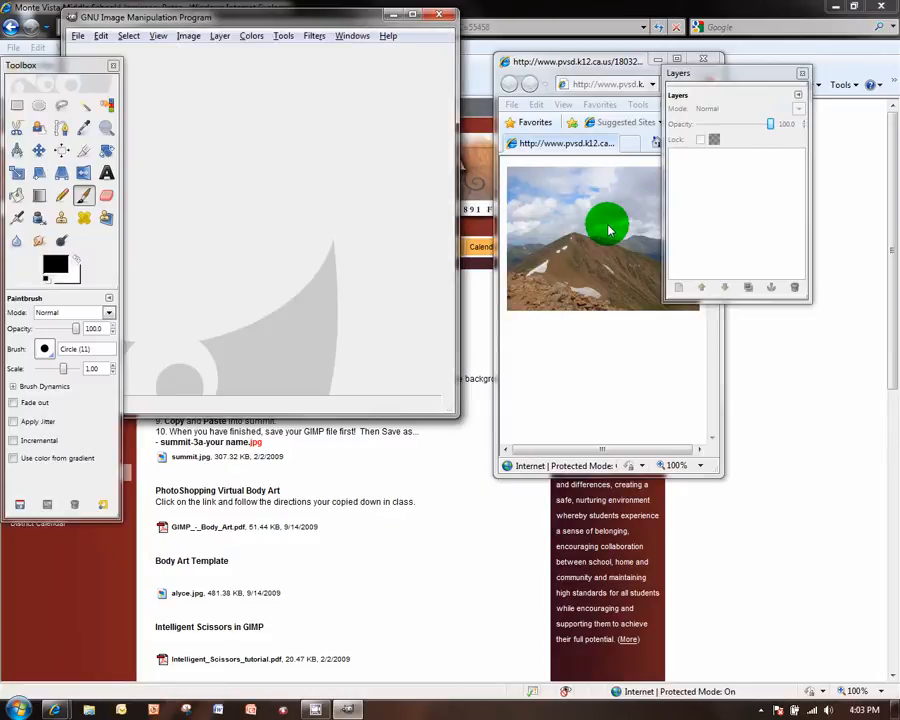
Step: Copy the mountain picture from the browser window and paste it into GIMP as a new image
{"action": "right_click", "coordinate": [608, 230]}
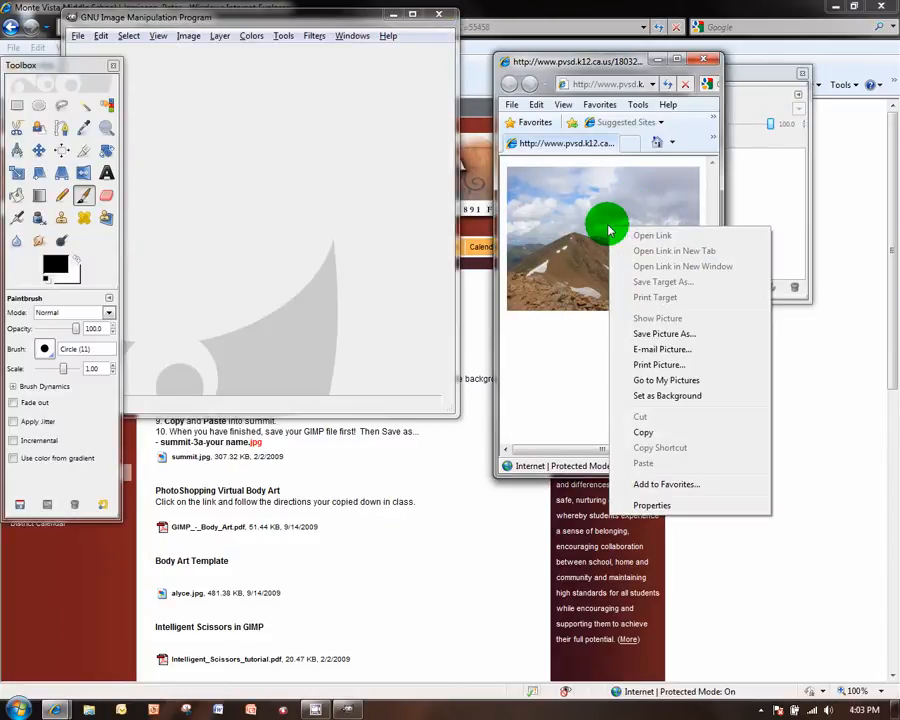
{"action": "left_click", "coordinate": [658, 434]}
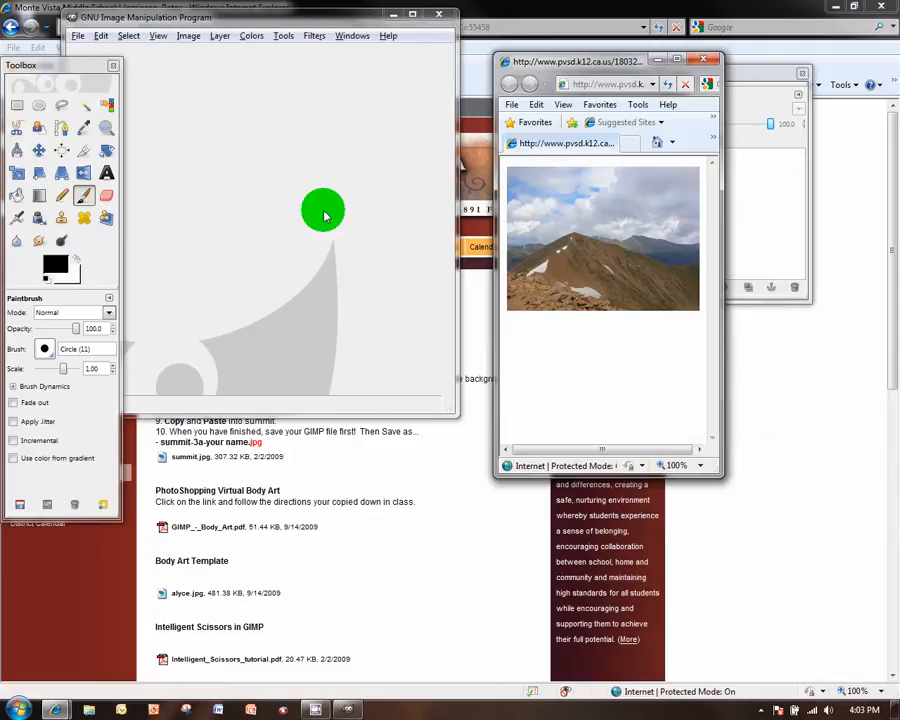
{"action": "left_click", "coordinate": [323, 210]}
{"action": "right_click", "coordinate": [325, 213]}
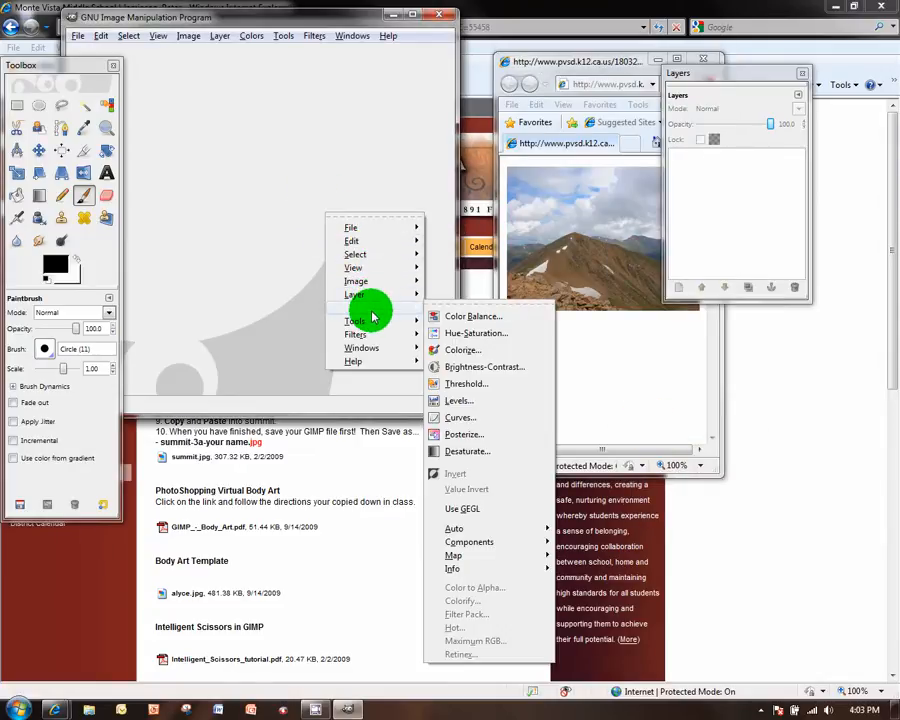
{"action": "mouse_move", "coordinate": [362, 240]}
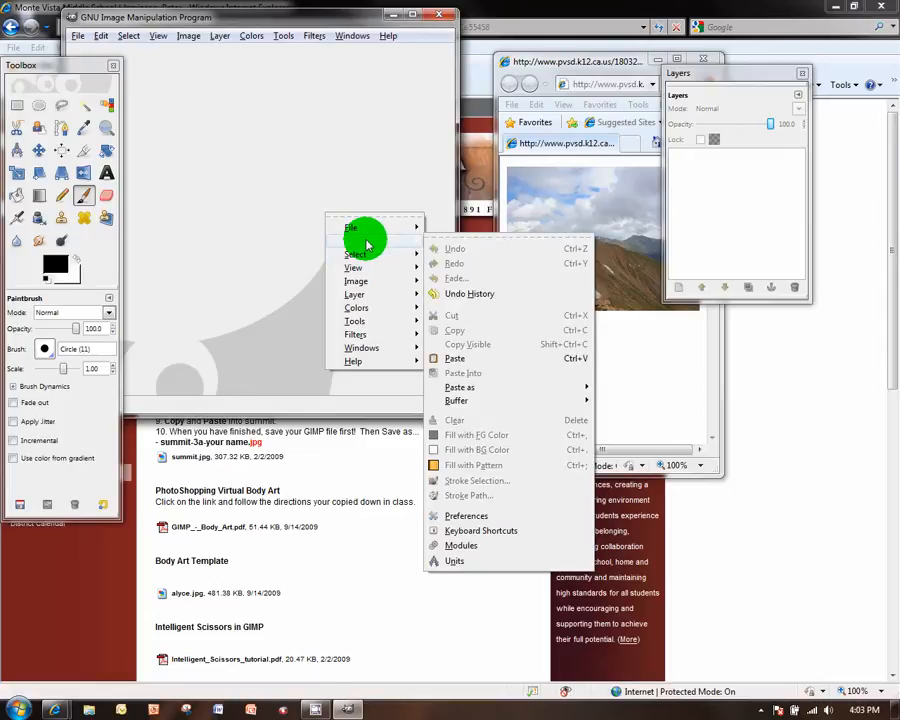
{"action": "left_click", "coordinate": [474, 362]}
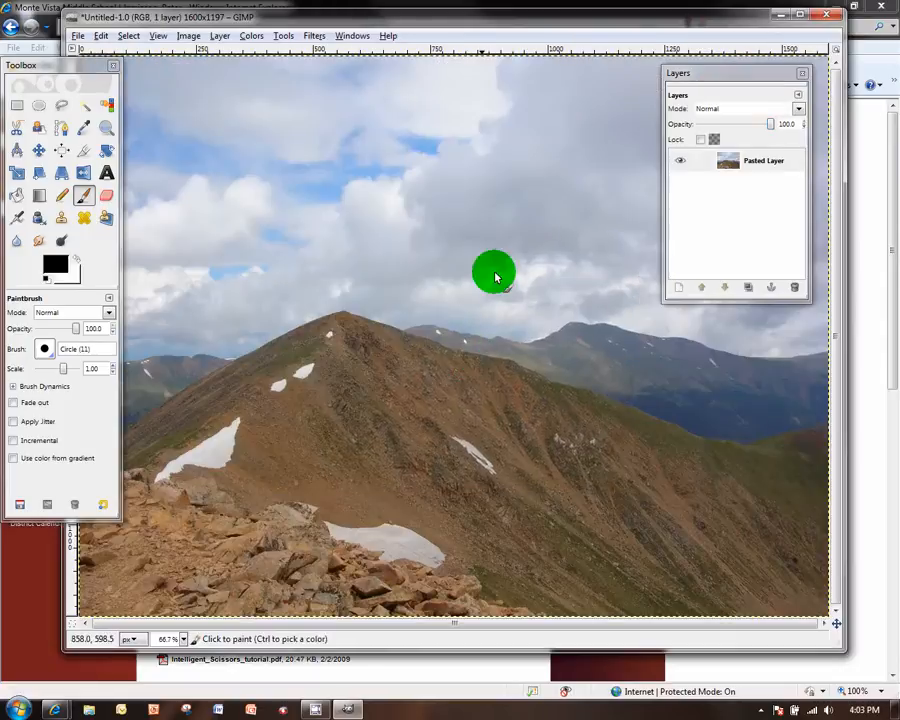
Step: Rearrange the GIMP image window, Layers window and Toolbox so the mountain picture is easier to work on
{"action": "left_click_drag", "start_coordinate": [415, 22], "coordinate": [460, 43]}
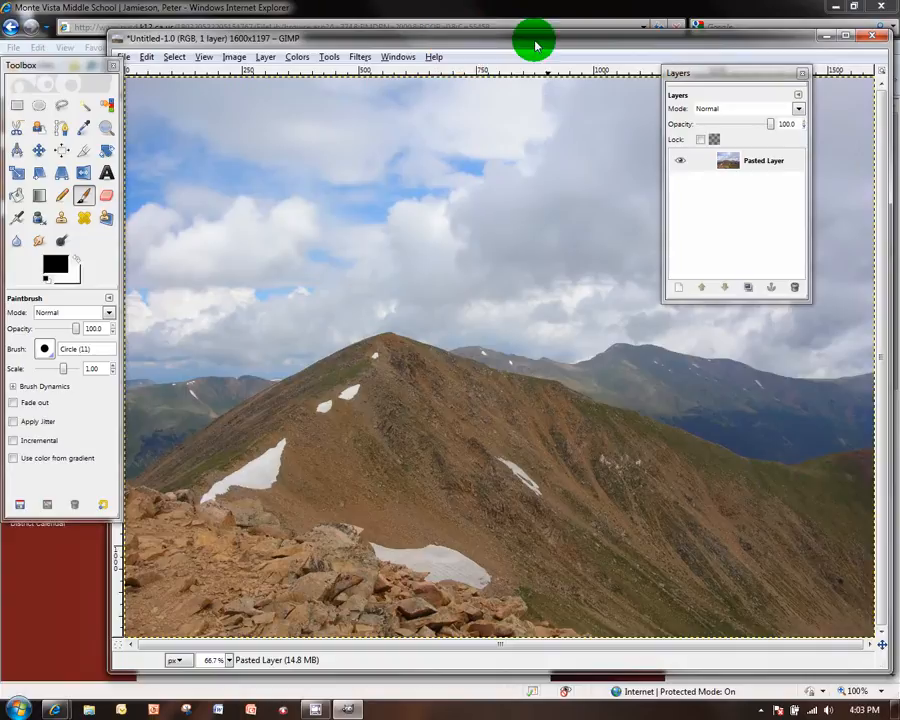
{"action": "left_click_drag", "start_coordinate": [715, 74], "coordinate": [760, 130]}
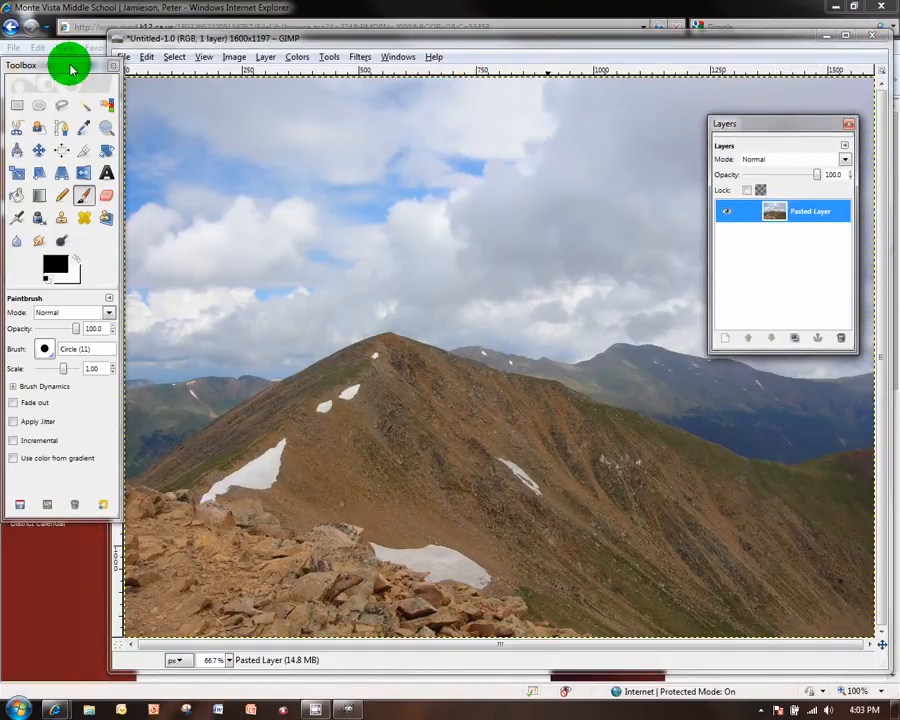
{"action": "left_click_drag", "start_coordinate": [70, 66], "coordinate": [75, 40]}
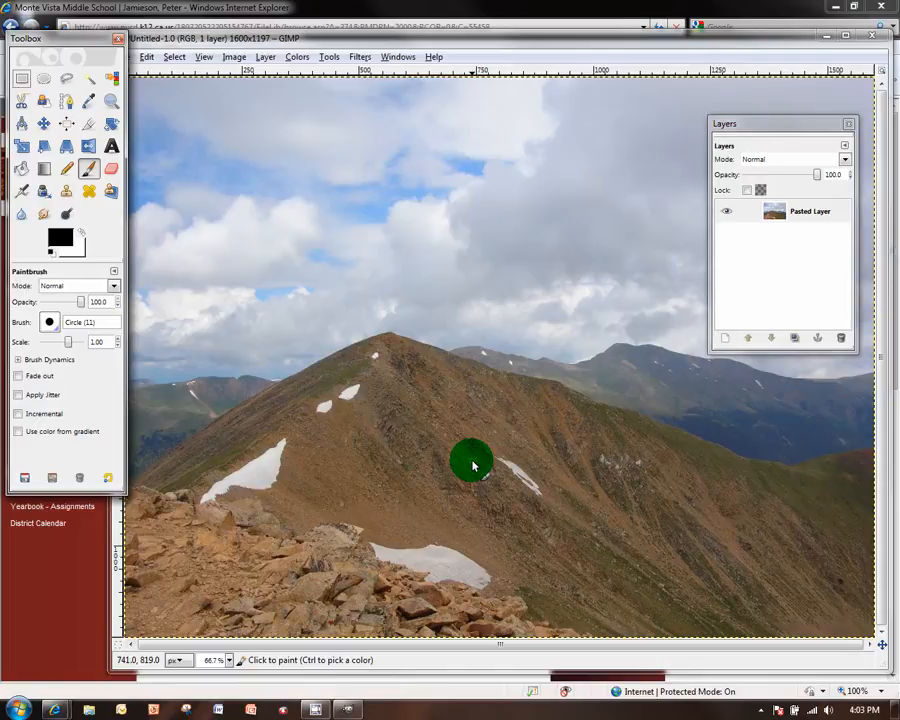
Step: Switch back to Internet Explorer and search the web for "godzilla"
{"action": "left_click", "coordinate": [24, 582]}
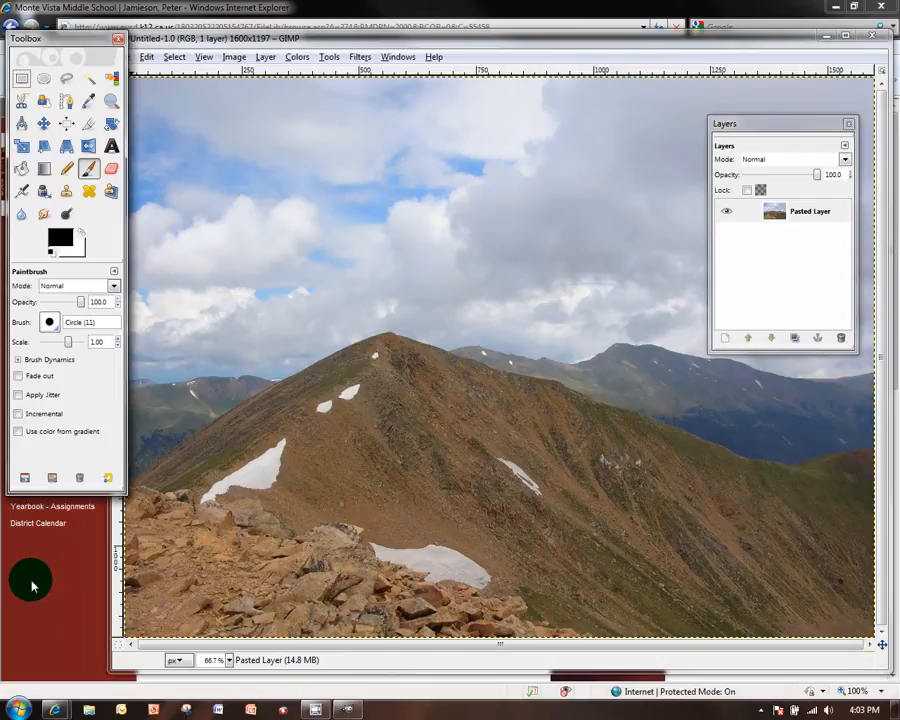
{"action": "left_click", "coordinate": [738, 28]}
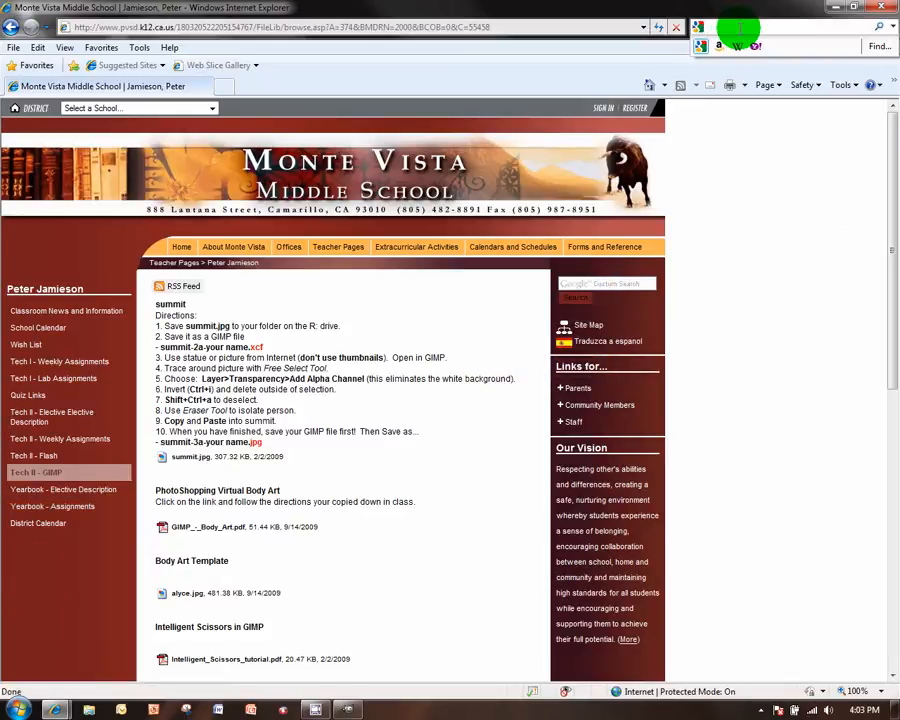
{"action": "type", "text": "god"}
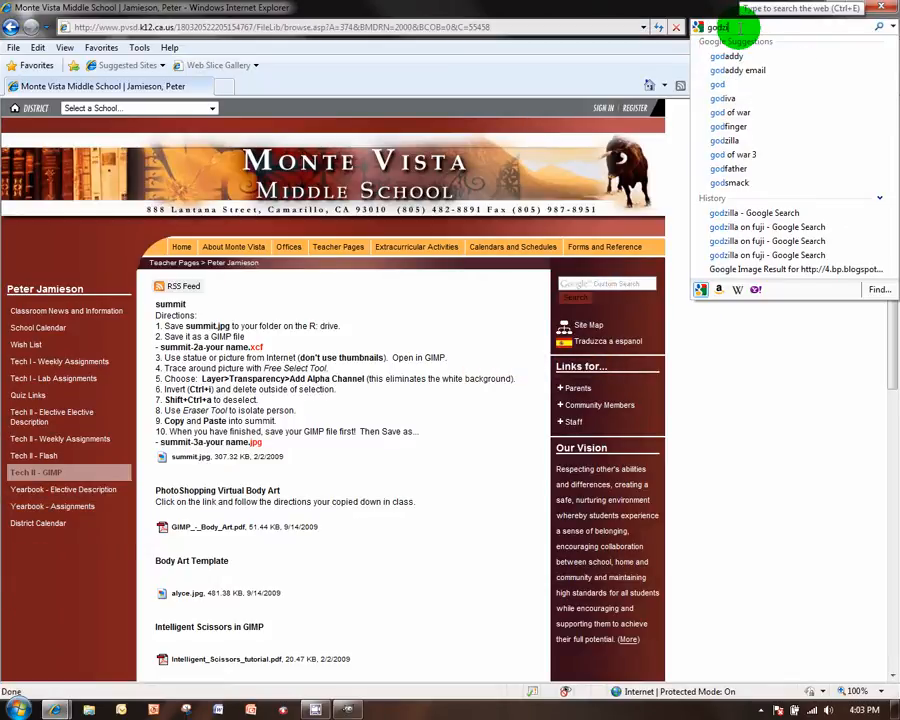
{"action": "type", "text": "zilla"}
{"action": "key", "text": "Return"}
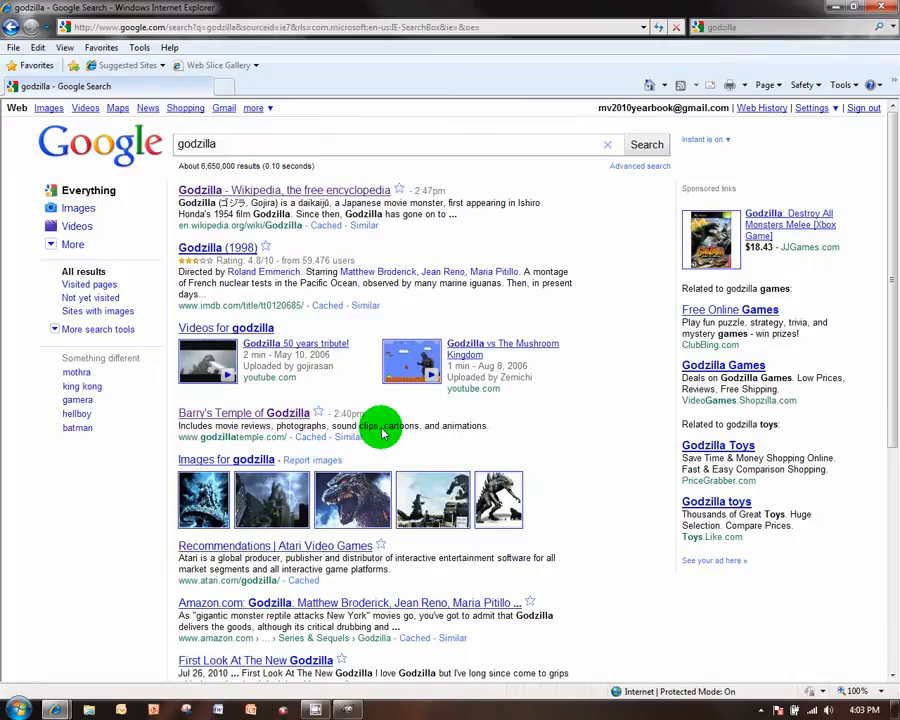
Step: Open the Monstrous Godzilla site from the search results and browse through the pictures in its Mothra gallery
{"action": "scroll", "coordinate": [381, 432], "scroll_direction": "down", "scroll_amount": 5}
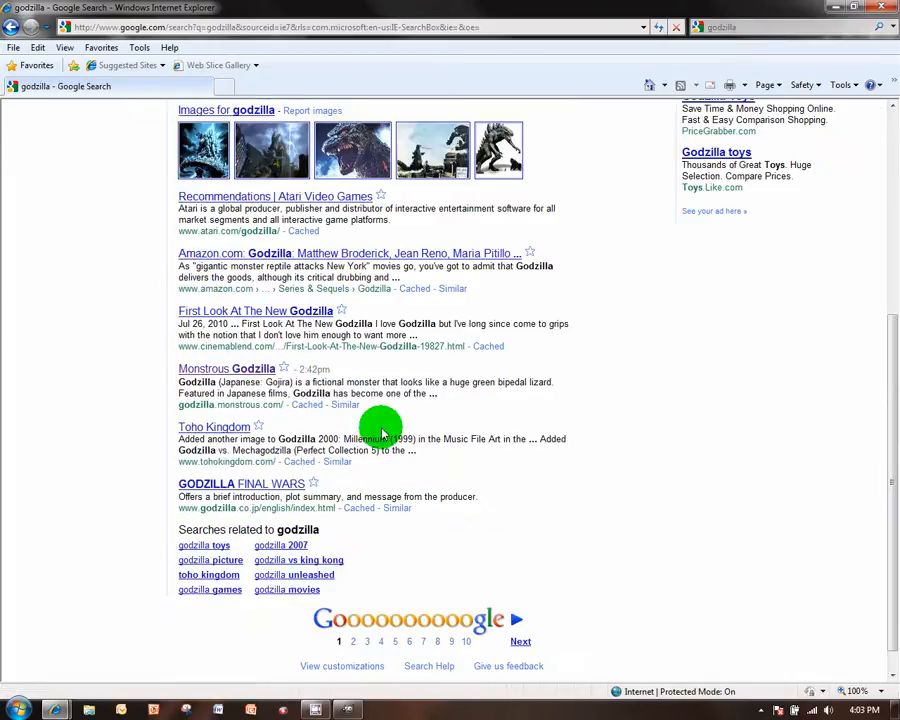
{"action": "left_click", "coordinate": [257, 374]}
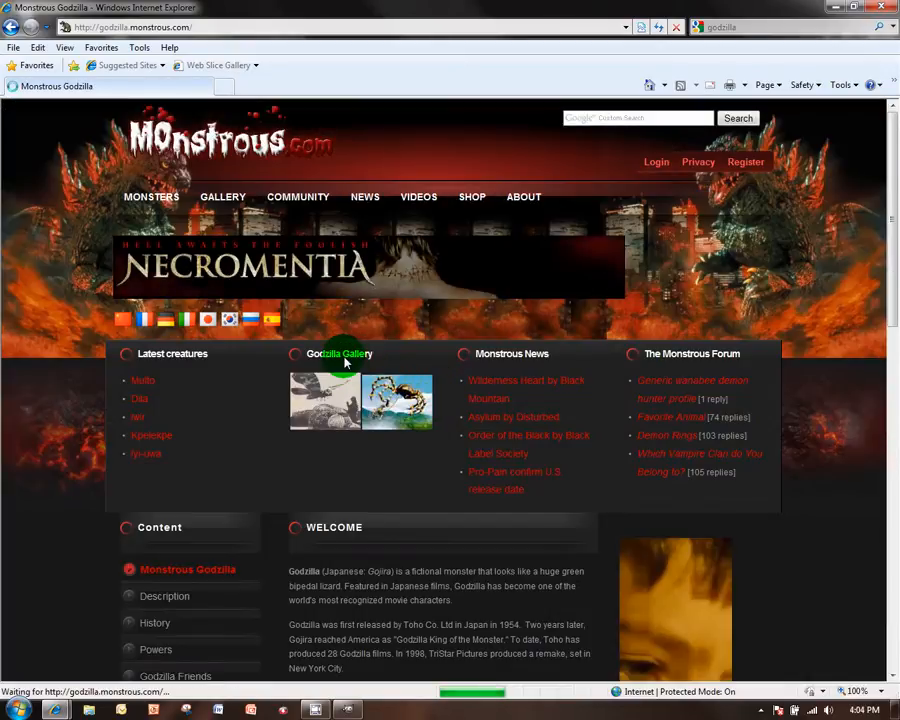
{"action": "left_click", "coordinate": [325, 393]}
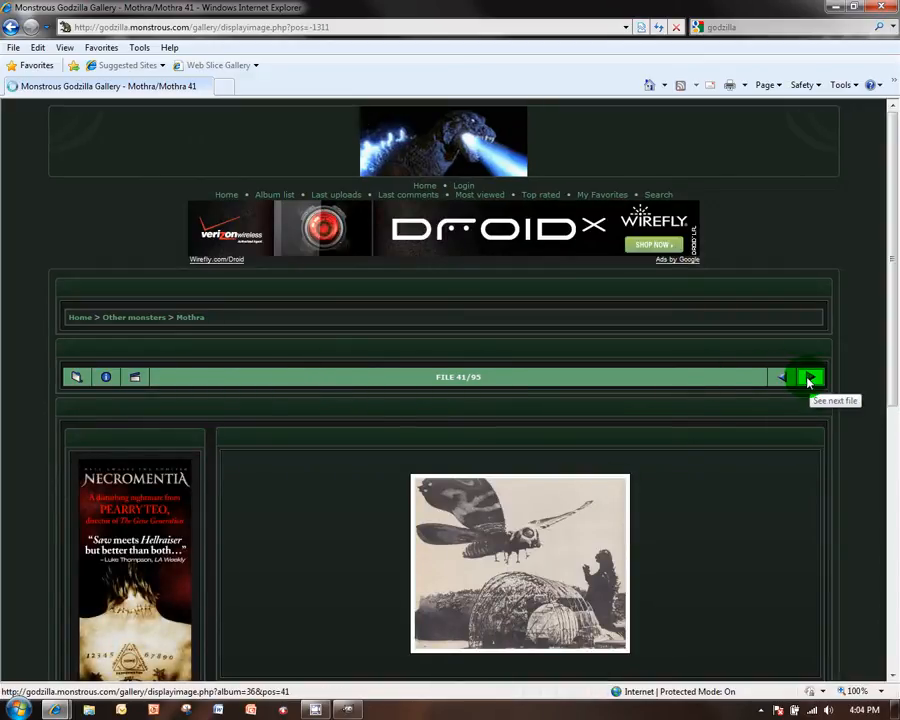
{"action": "left_click", "coordinate": [809, 379]}
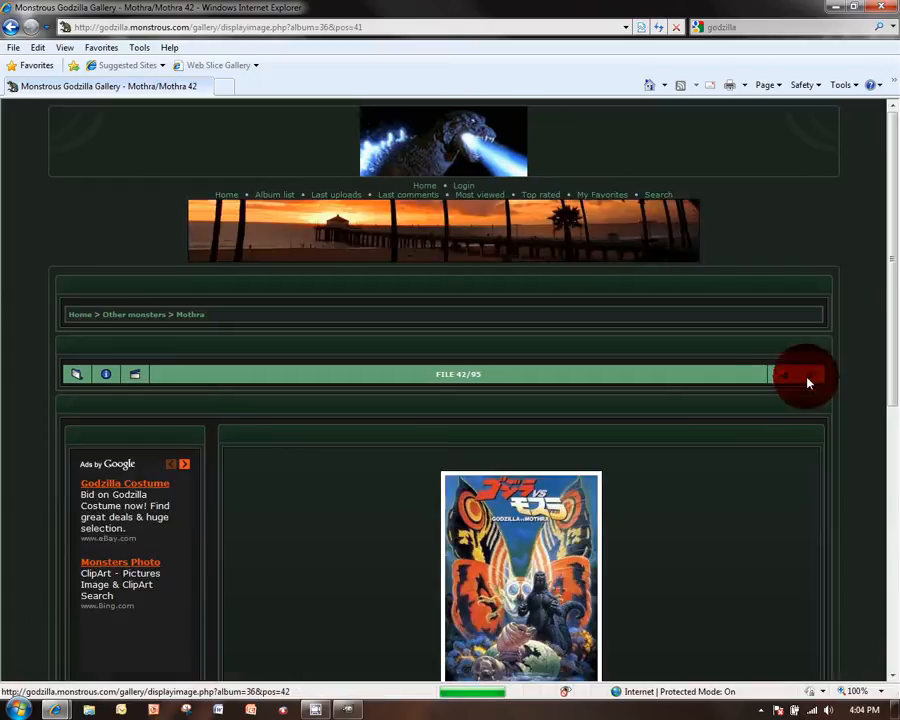
{"action": "left_click", "coordinate": [809, 379]}
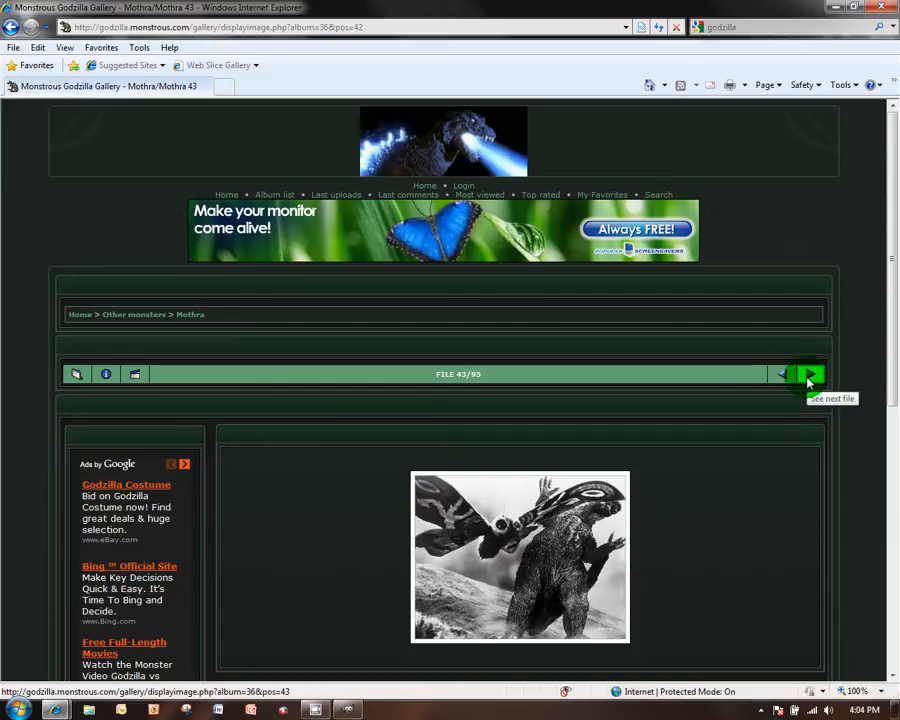
{"action": "left_click", "coordinate": [809, 379]}
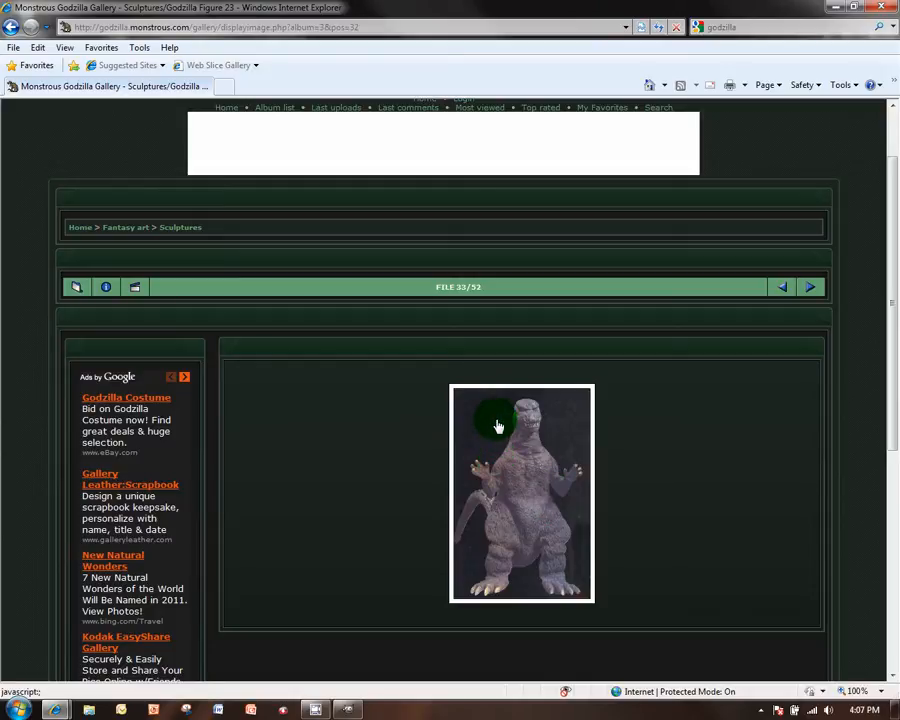
Step: Open the full-size version of the Godzilla Figure 23 sculpture picture and copy the image
{"action": "key", "text": "F1"}
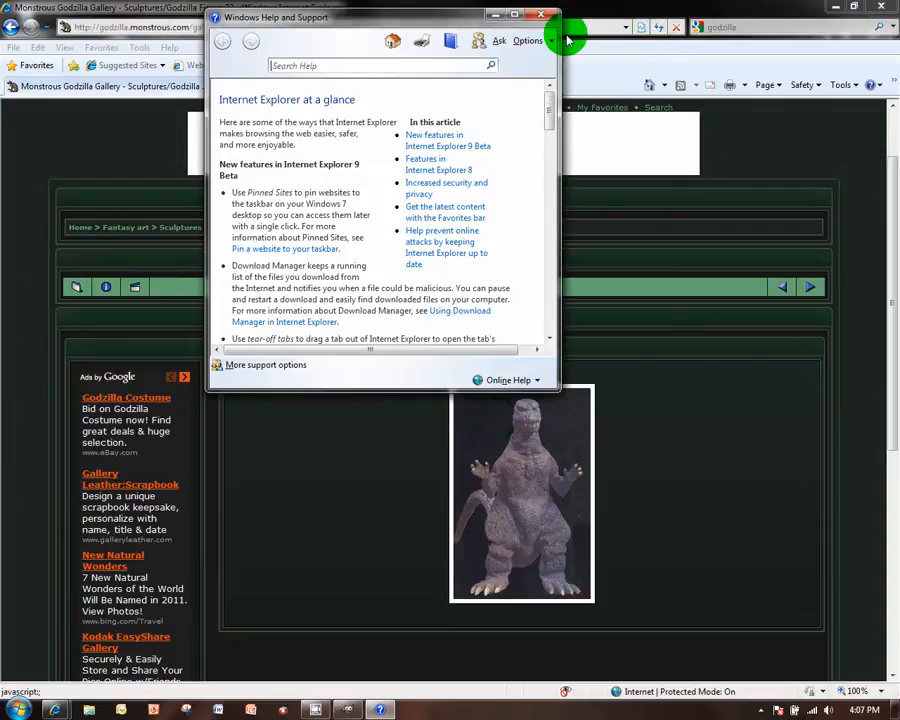
{"action": "left_click", "coordinate": [541, 16]}
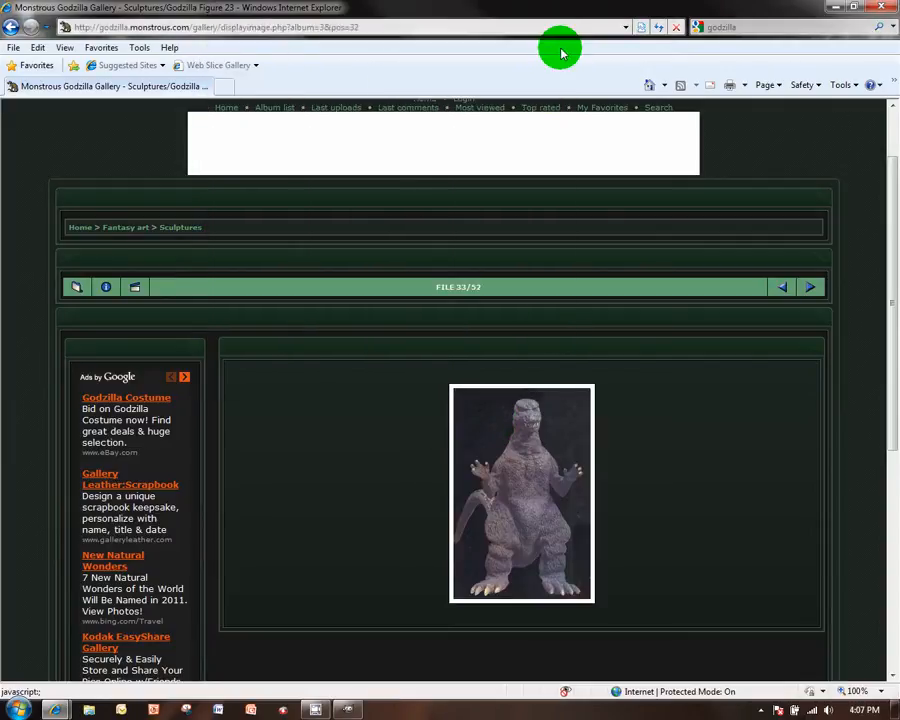
{"action": "left_click", "coordinate": [545, 480]}
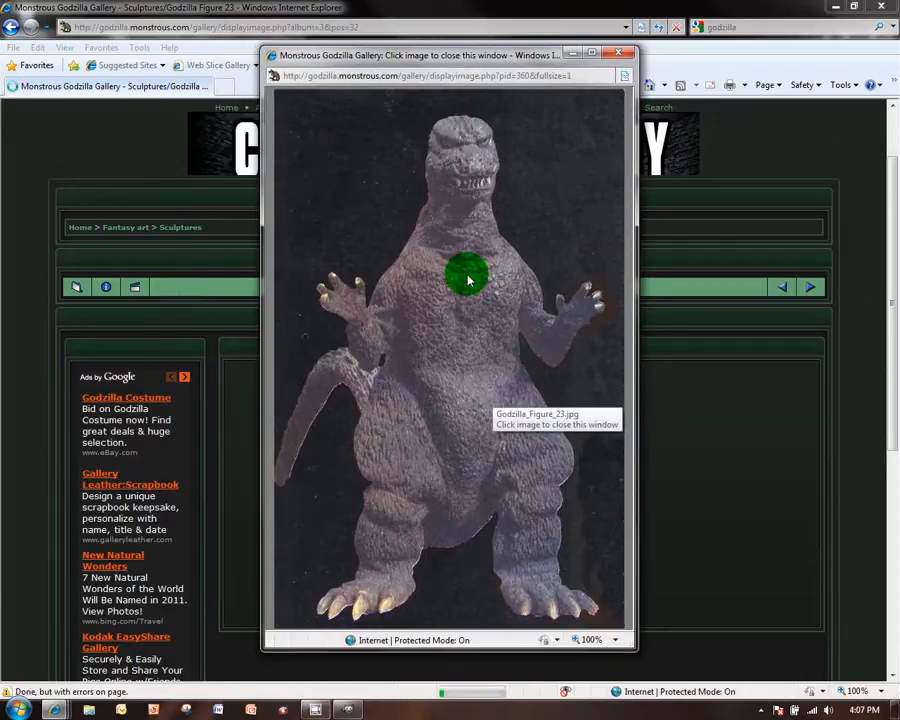
{"action": "right_click", "coordinate": [466, 281]}
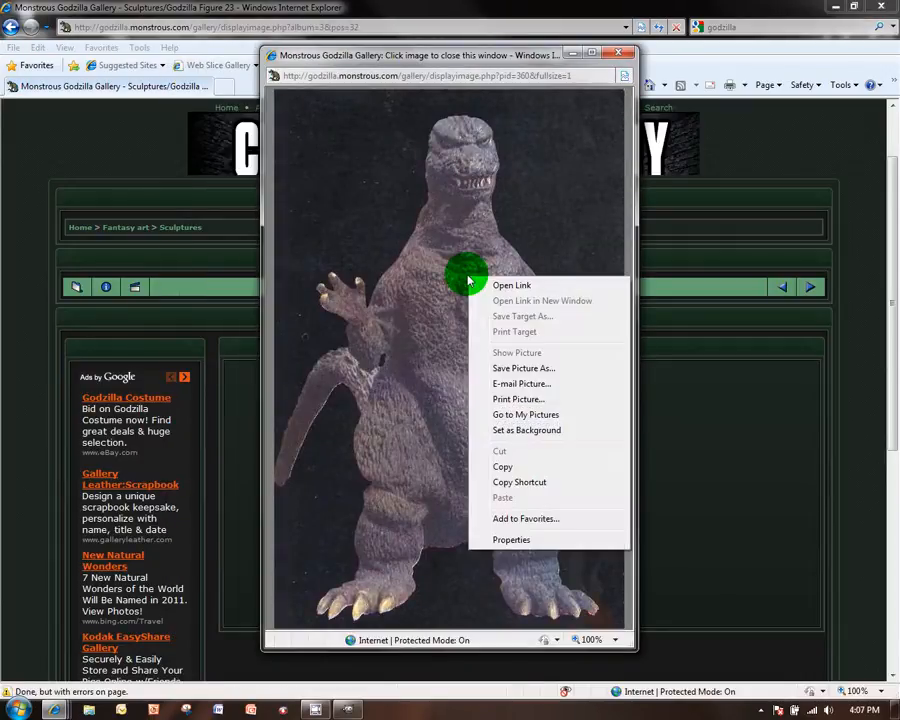
{"action": "left_click", "coordinate": [512, 466]}
Step: Switch to GIMP, paste the Godzilla picture over the mountain image and turn the floating selection into a new layer
{"action": "key", "text": "alt+Tab"}
{"action": "key", "text": "alt+Tab"}
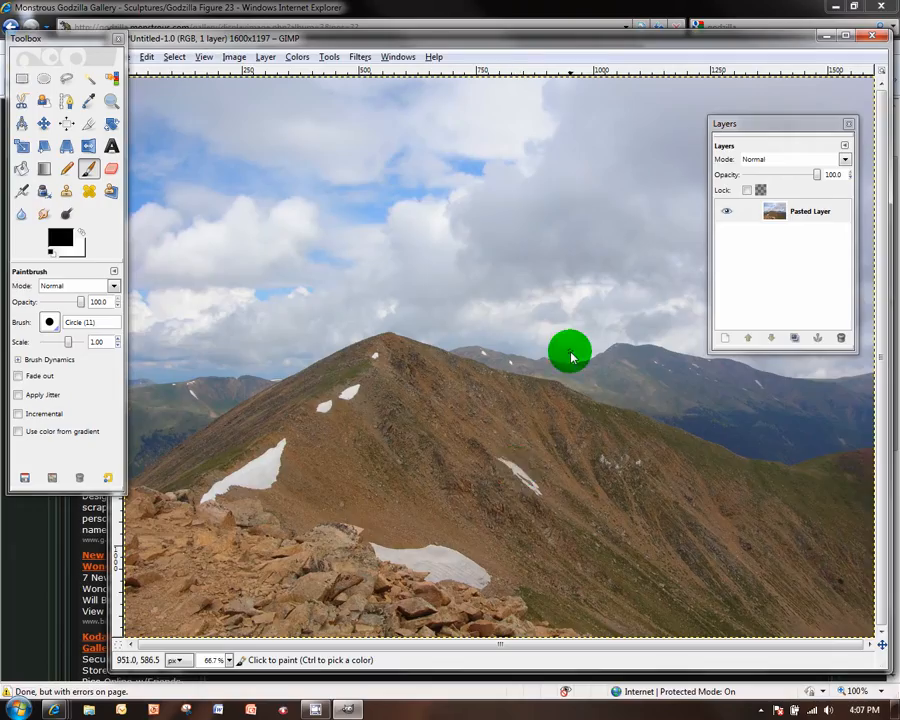
{"action": "right_click", "coordinate": [570, 353]}
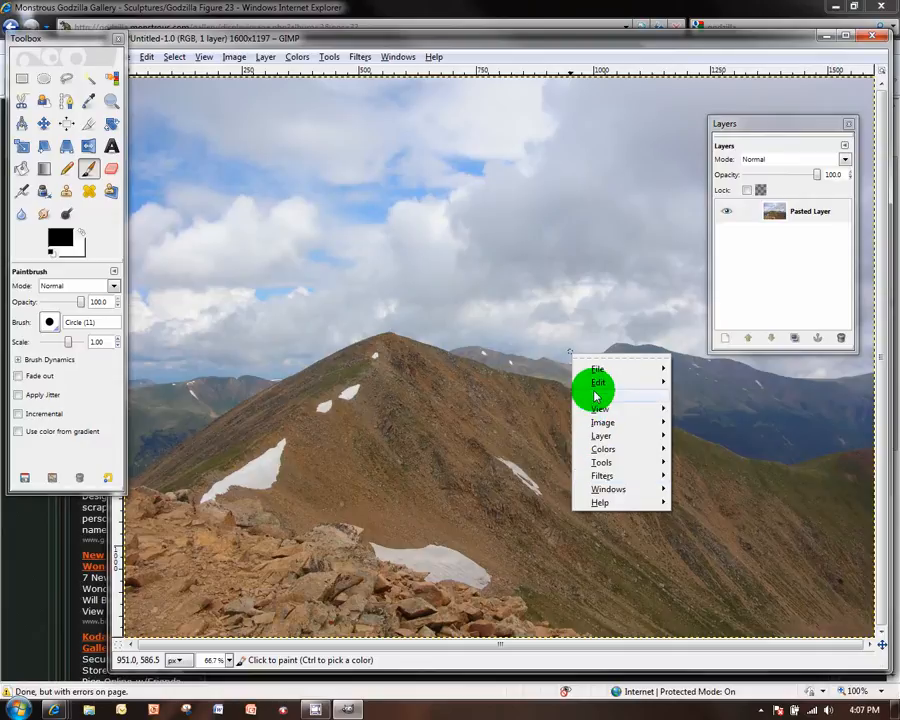
{"action": "mouse_move", "coordinate": [597, 384]}
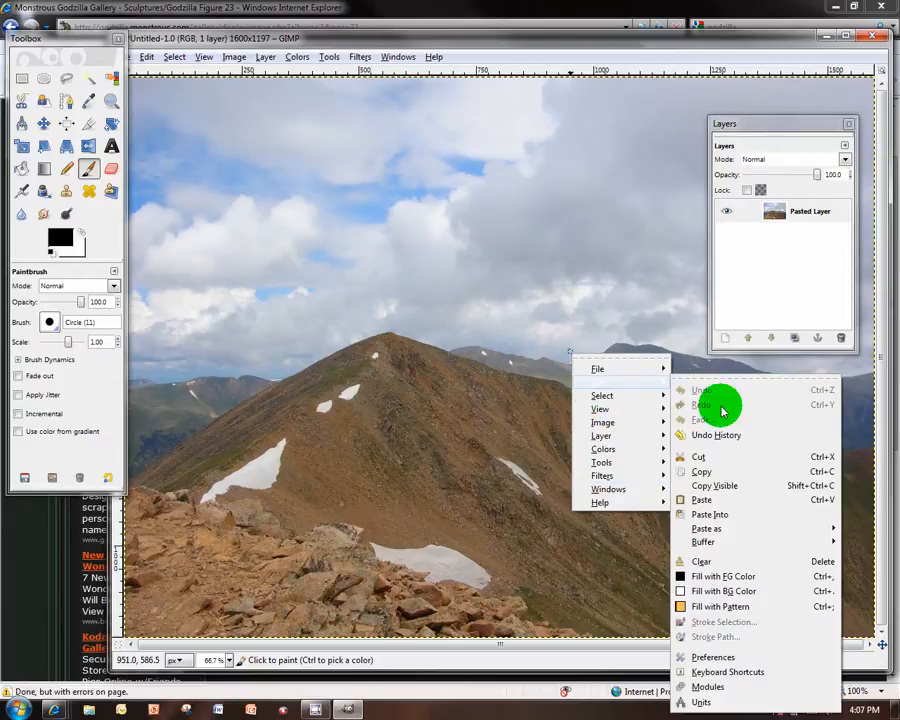
{"action": "left_click", "coordinate": [716, 499]}
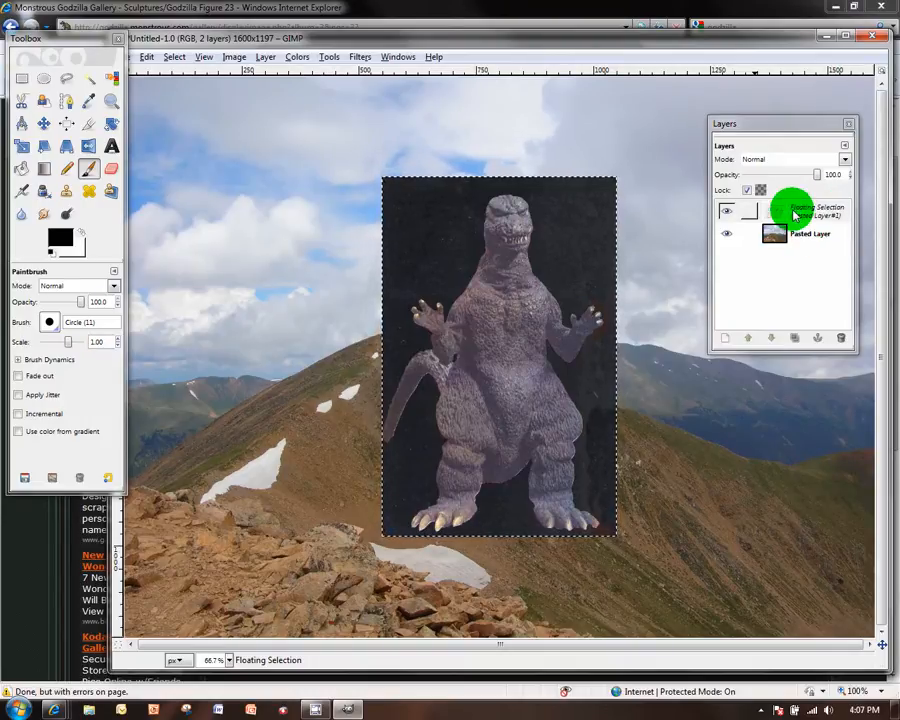
{"action": "left_click", "coordinate": [726, 344]}
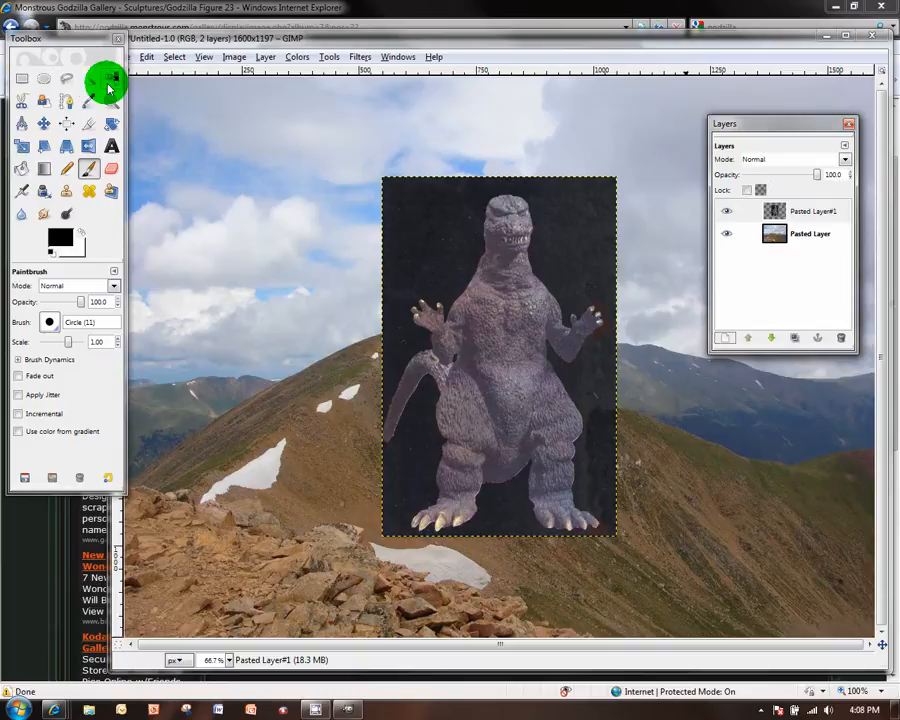
{"action": "left_click", "coordinate": [23, 102]}
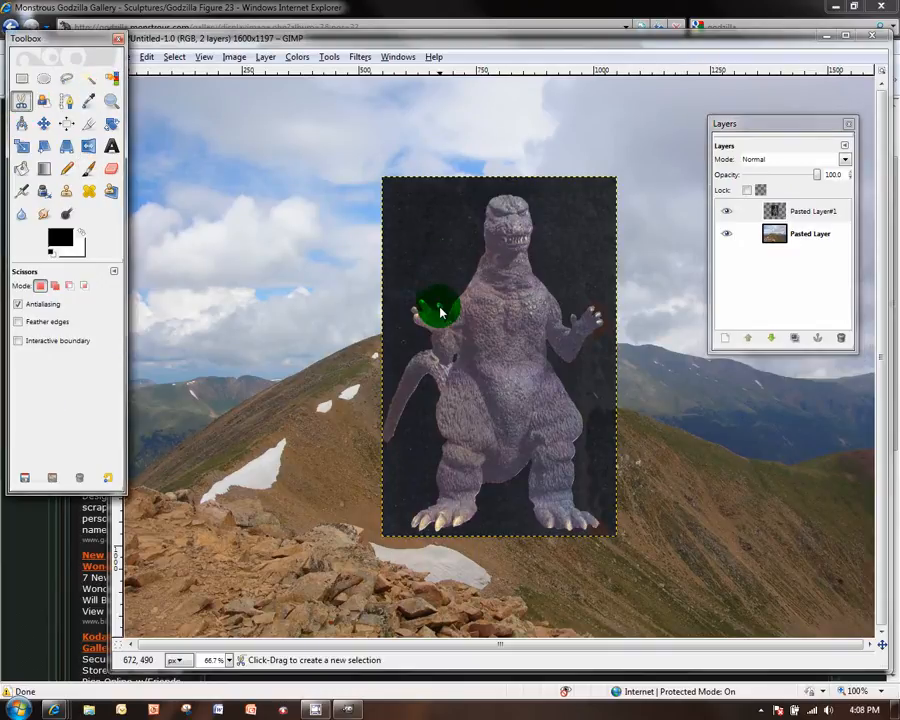
{"action": "left_click", "coordinate": [450, 307]}
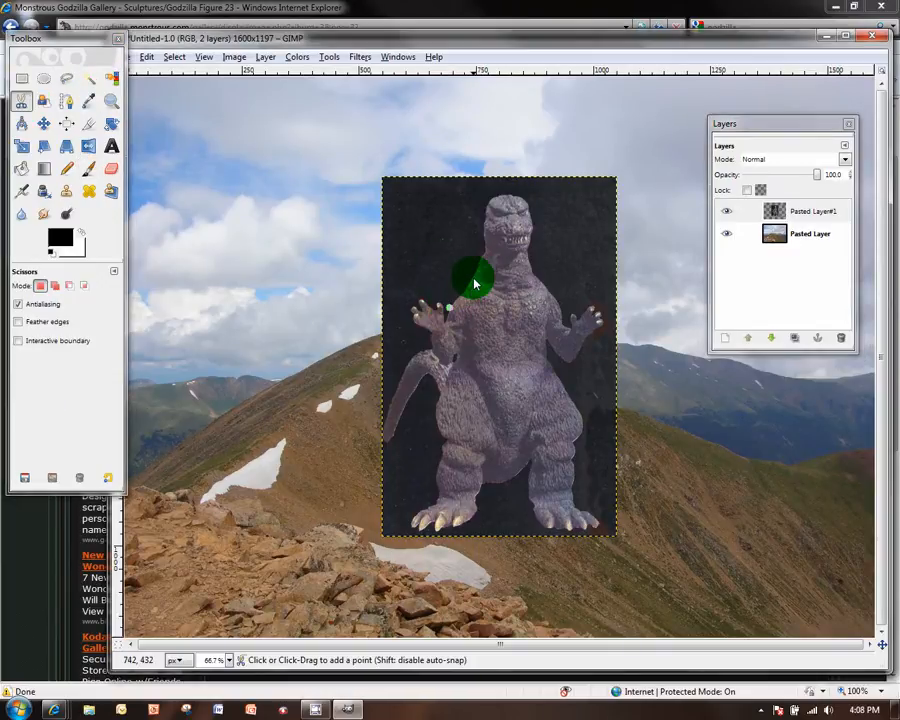
{"action": "left_click", "coordinate": [483, 236]}
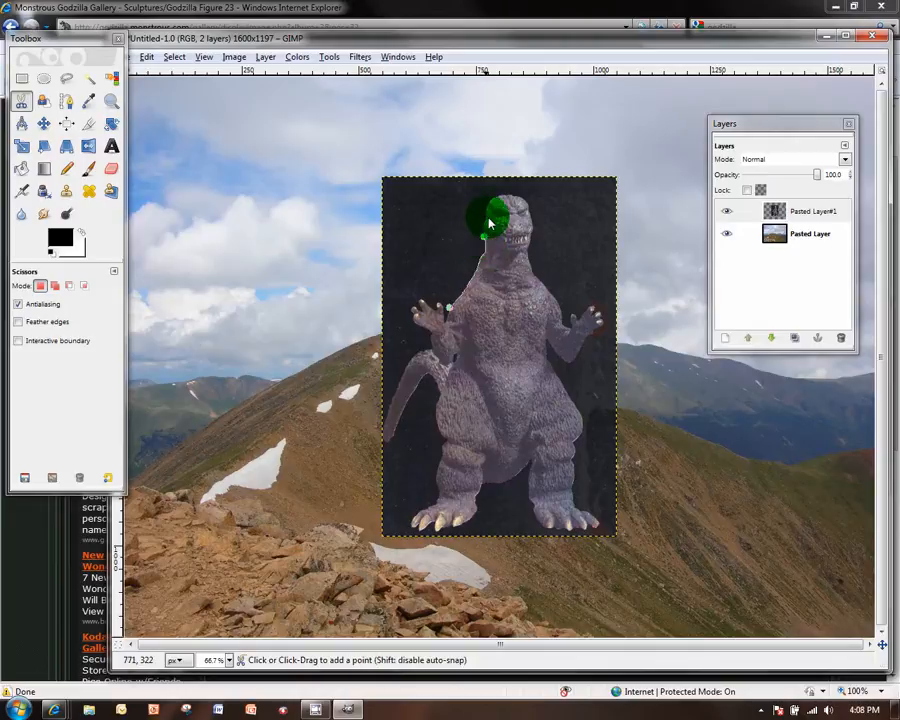
{"action": "left_click", "coordinate": [488, 200]}
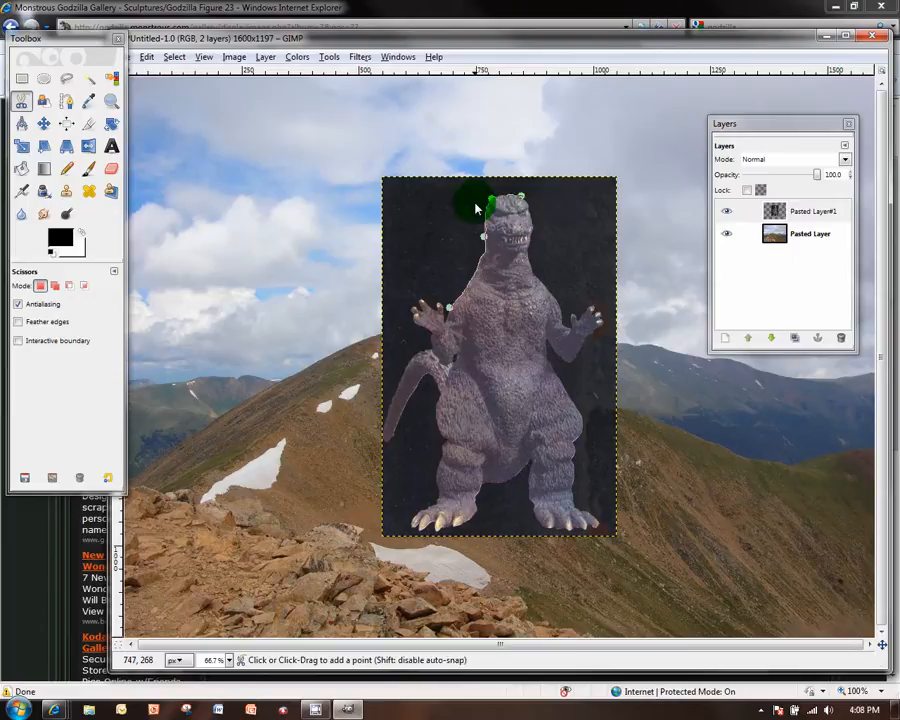
{"action": "key", "text": "ctrl+z"}
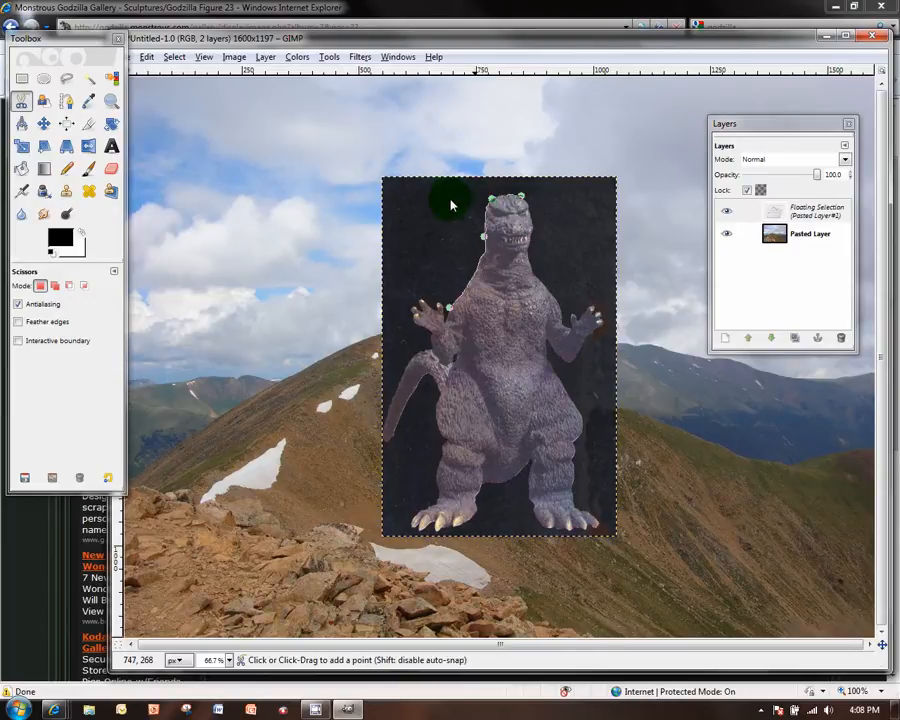
Step: Turn the floating Godzilla selection into a new layer and try Fuzzy Select on its dark background with a threshold of 98.5
{"action": "left_click", "coordinate": [90, 78]}
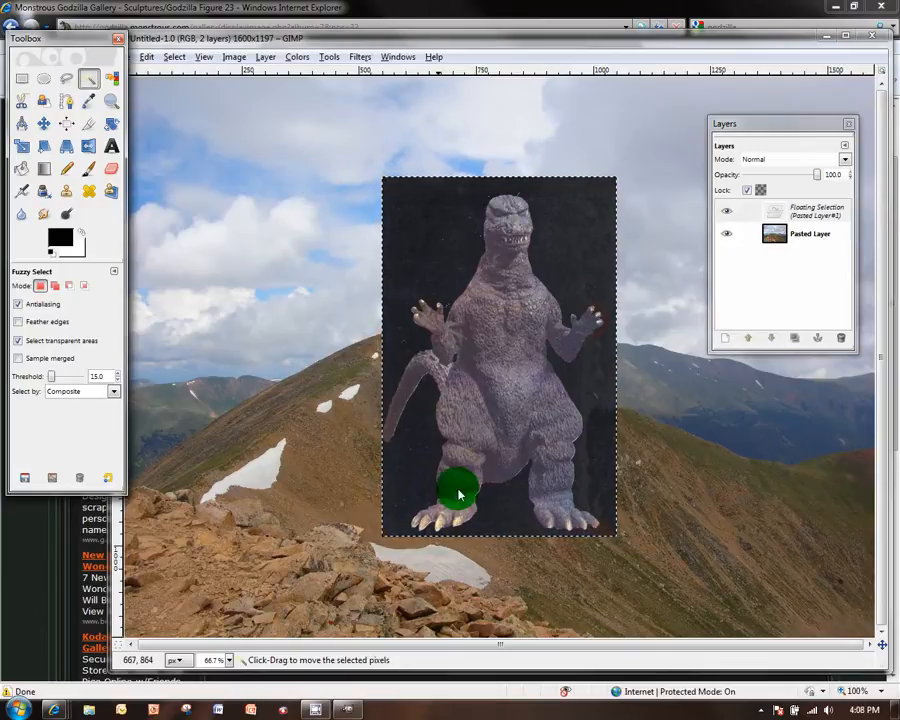
{"action": "left_click", "coordinate": [50, 383]}
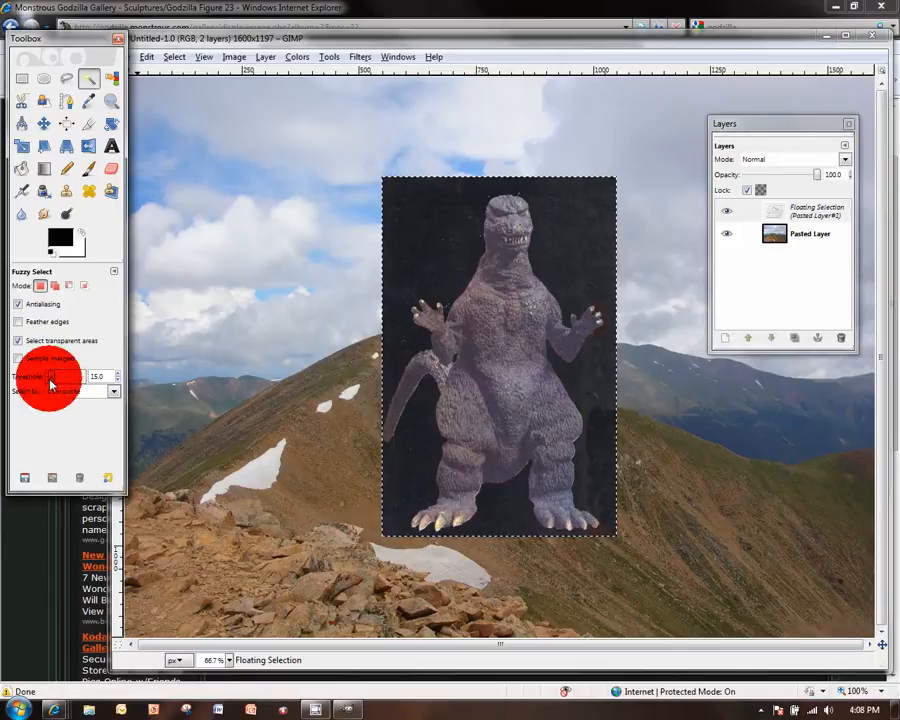
{"action": "left_click_drag", "start_coordinate": [50, 383], "coordinate": [62, 381]}
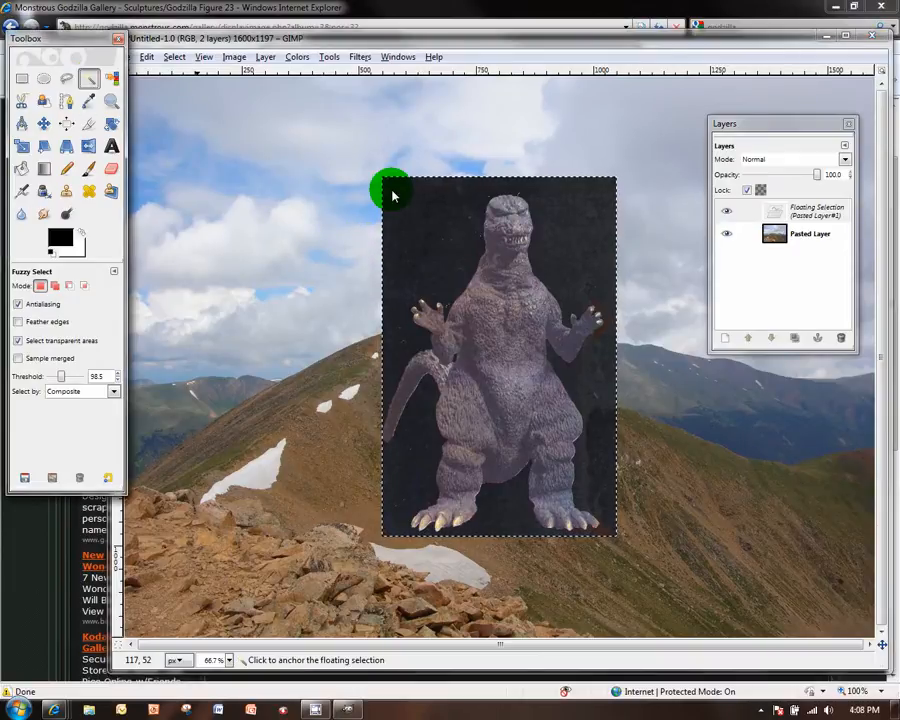
{"action": "left_click", "coordinate": [733, 341]}
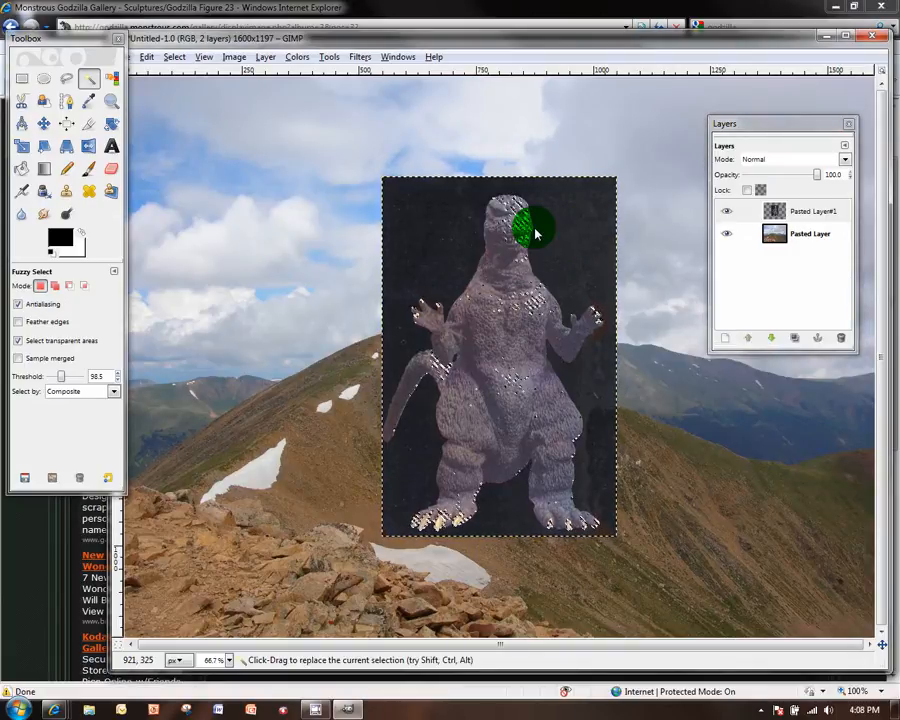
Step: Delete the dark background around Godzilla using Fuzzy Select at threshold 23.2, and clear the selection
{"action": "left_click_drag", "start_coordinate": [68, 390], "coordinate": [53, 377]}
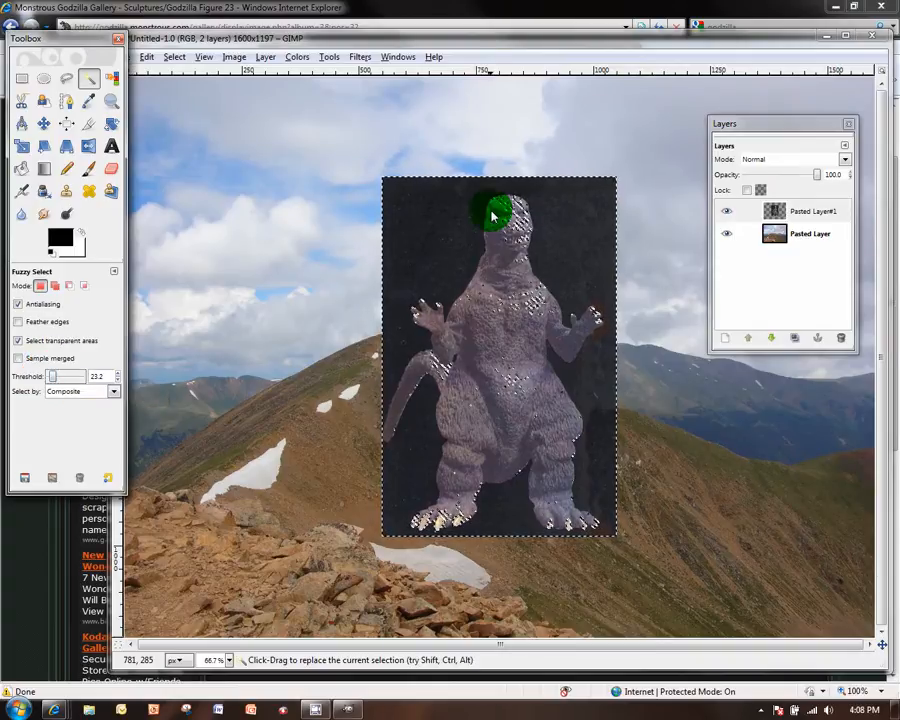
{"action": "left_click", "coordinate": [432, 246]}
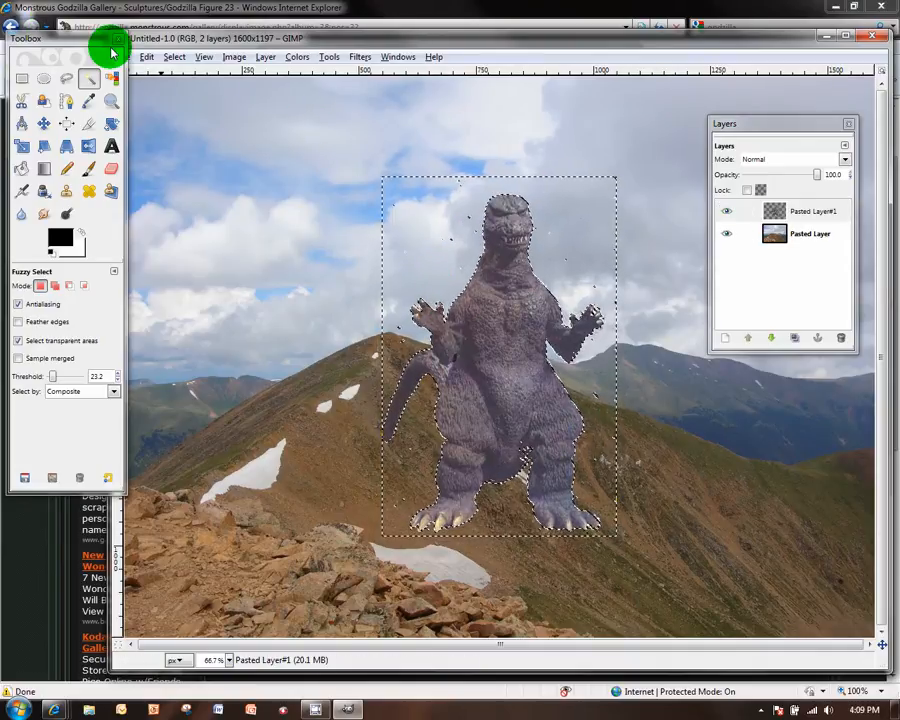
{"action": "left_click", "coordinate": [177, 58]}
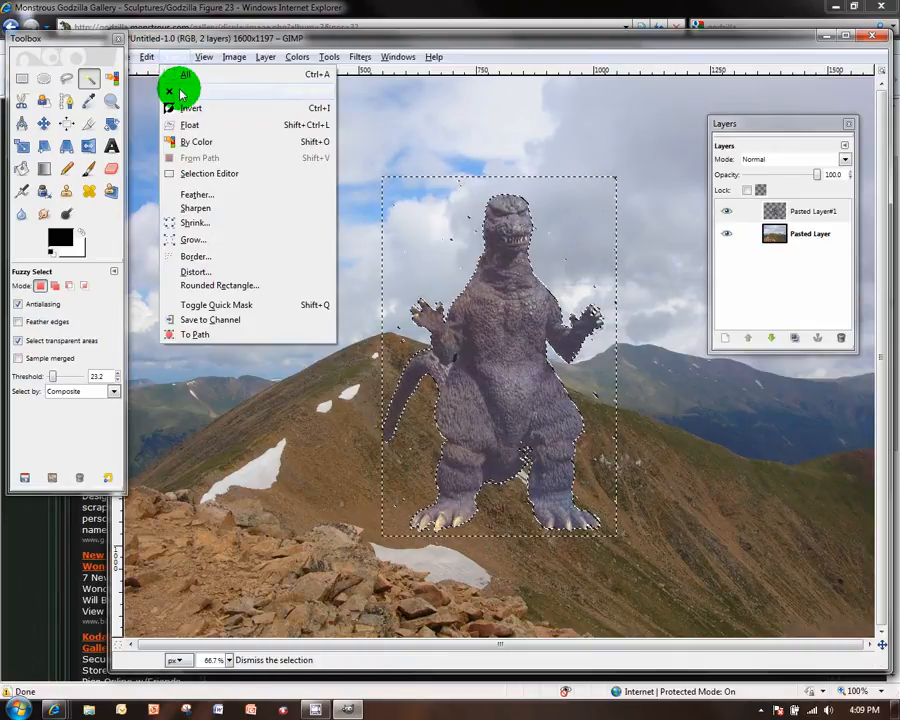
{"action": "left_click", "coordinate": [181, 93]}
Step: Erase the leftover specks on both sides of Godzilla's head with the Eraser, using the Circle (19) brush at scale 10.00
{"action": "left_click", "coordinate": [111, 170]}
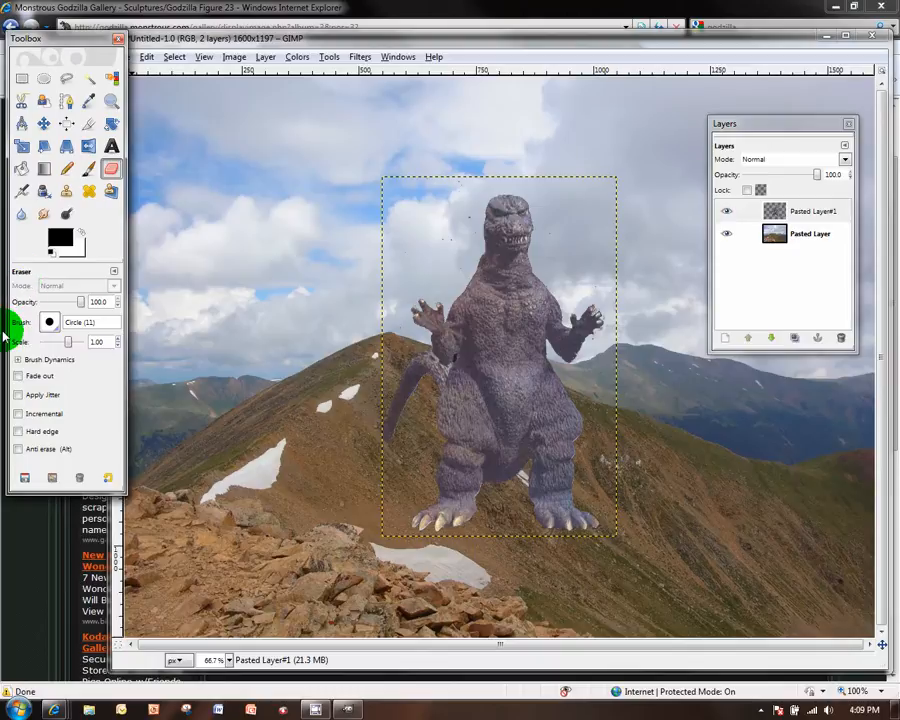
{"action": "left_click_drag", "start_coordinate": [67, 345], "coordinate": [78, 342]}
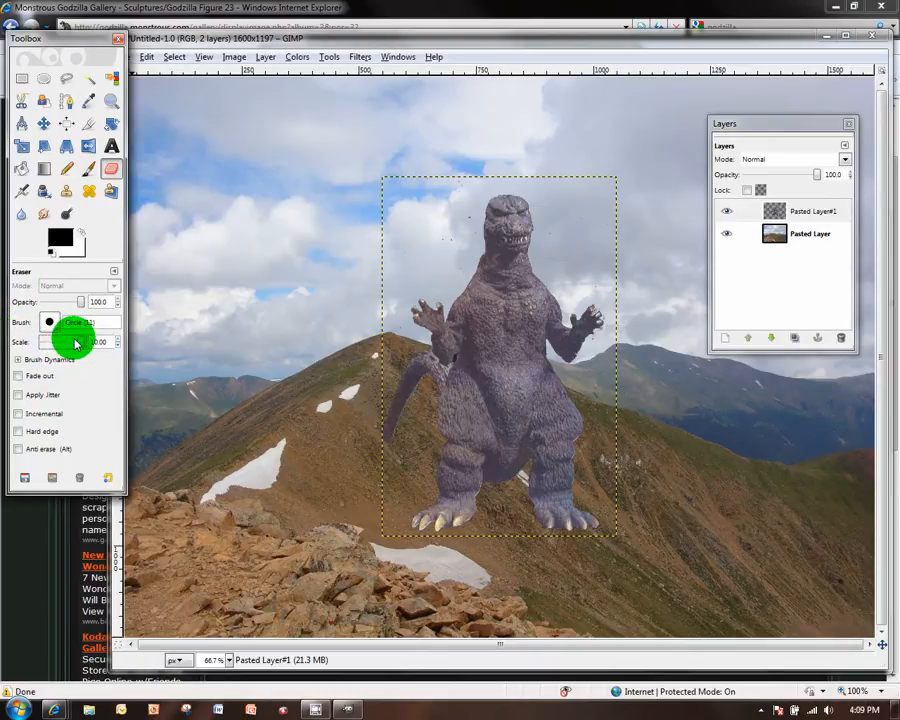
{"action": "left_click", "coordinate": [52, 321]}
{"action": "left_click", "coordinate": [90, 377]}
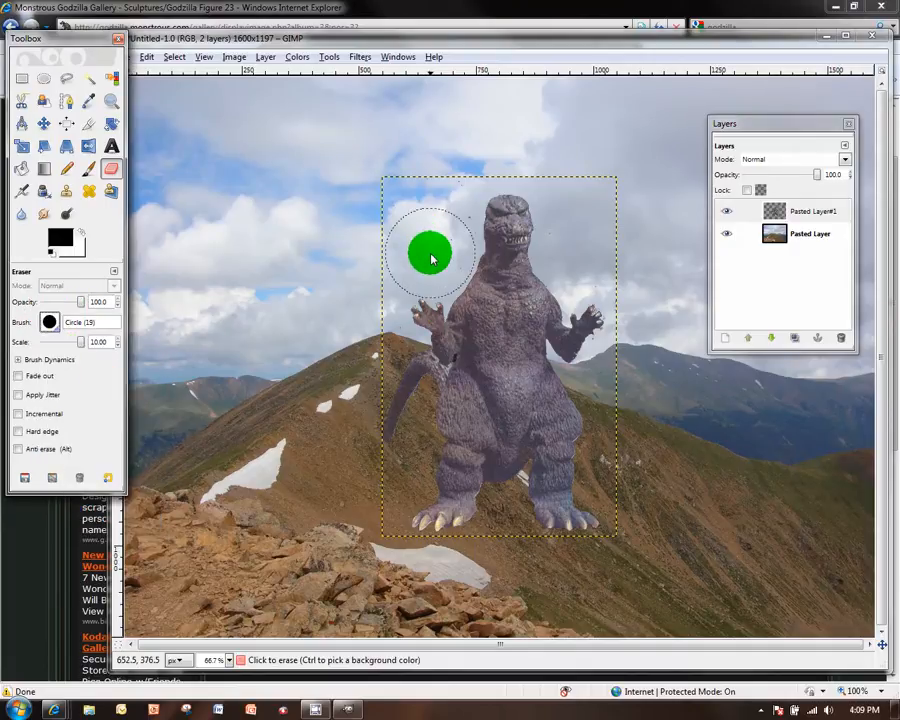
{"action": "left_click_drag", "start_coordinate": [429, 247], "coordinate": [442, 178]}
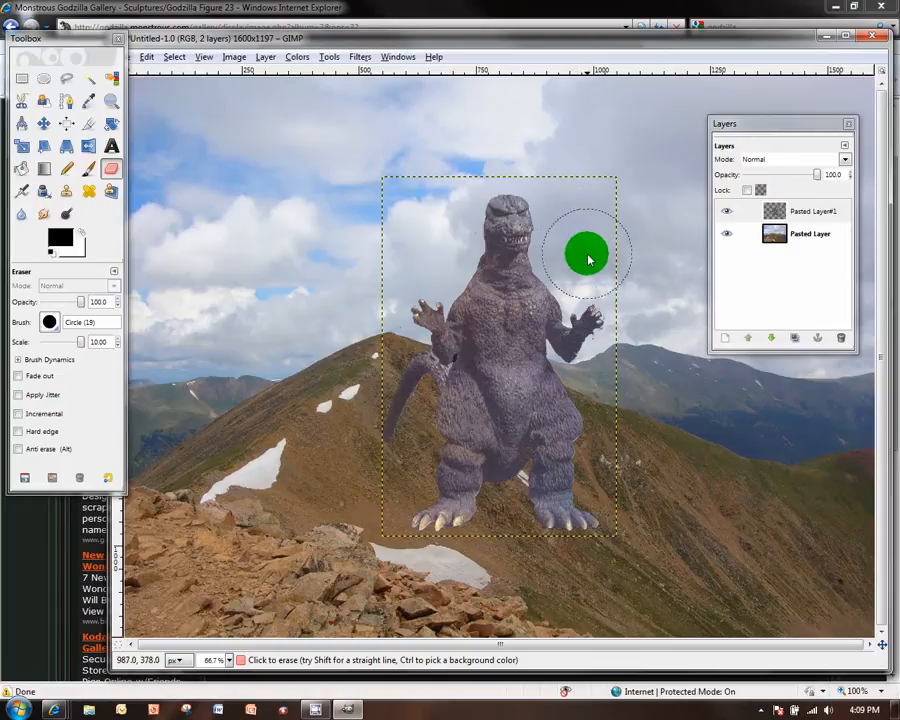
{"action": "mouse_move", "coordinate": [589, 256]}
{"action": "left_mouse_down"}
{"action": "mouse_move", "coordinate": [577, 241]}
{"action": "mouse_move", "coordinate": [558, 241]}
{"action": "left_mouse_up"}
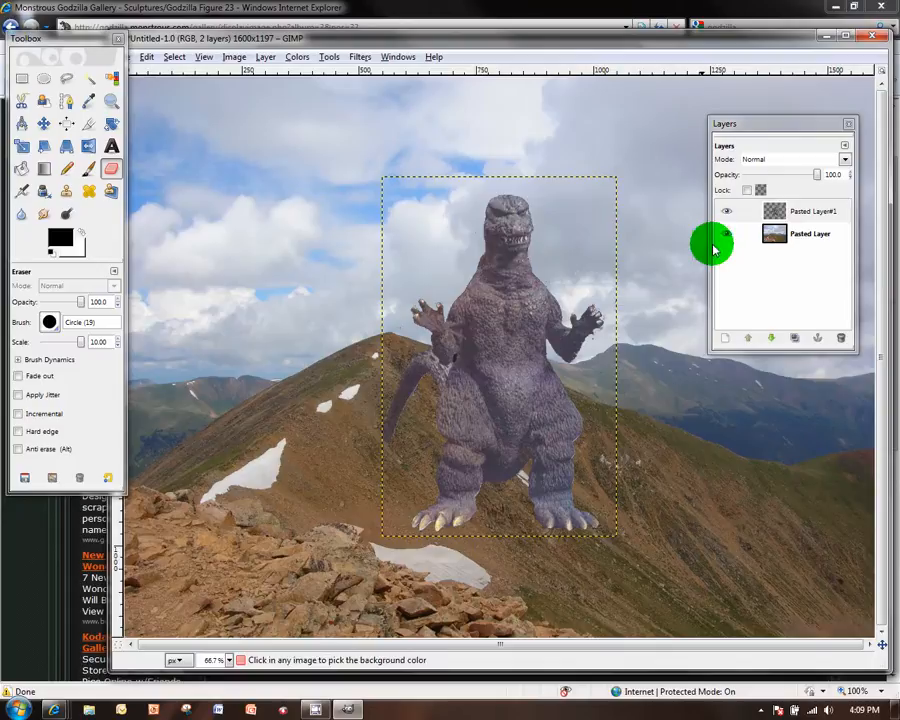
Step: Erase the remaining specks beside Godzilla's raised arm, and those around the tail with the eraser scale reduced to 3.53
{"action": "left_click", "coordinate": [622, 374]}
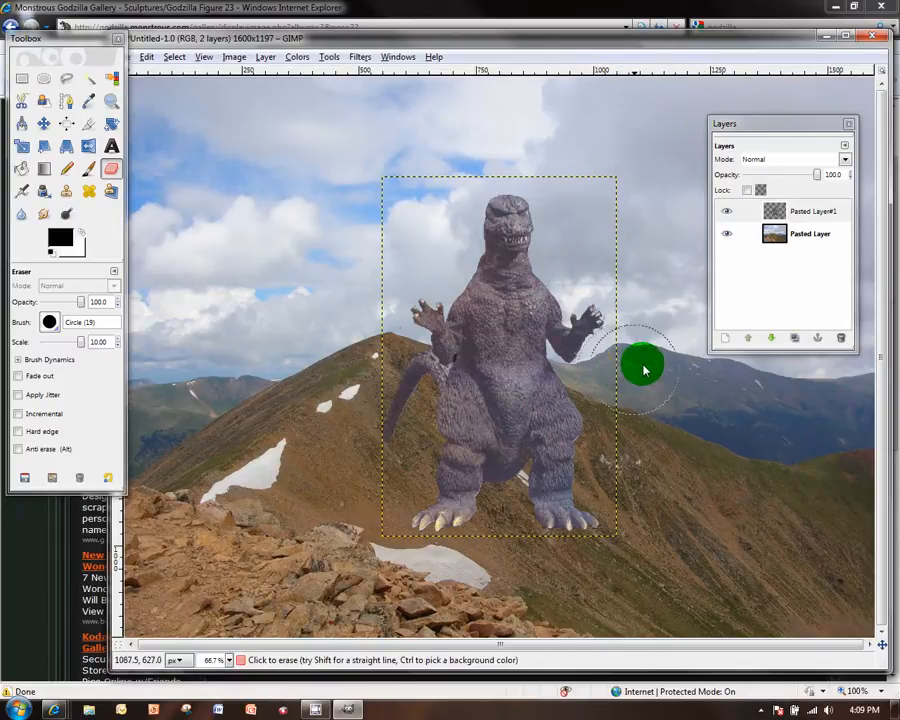
{"action": "left_click", "coordinate": [650, 318]}
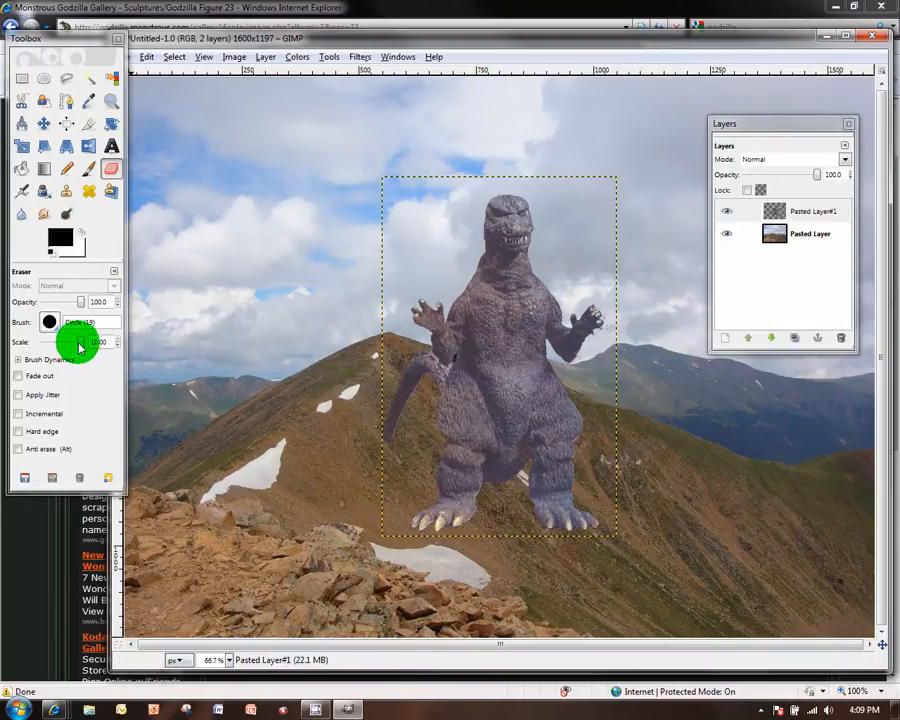
{"action": "mouse_move", "coordinate": [78, 342]}
{"action": "left_mouse_down"}
{"action": "mouse_move", "coordinate": [64, 342]}
{"action": "mouse_move", "coordinate": [74, 342]}
{"action": "left_mouse_up"}
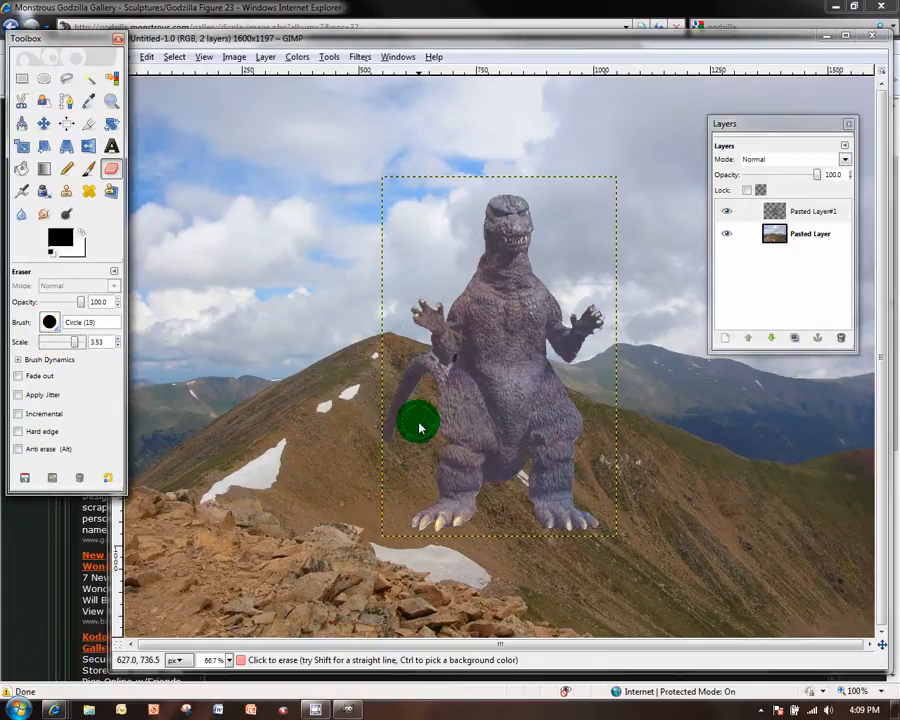
{"action": "mouse_move", "coordinate": [414, 428]}
{"action": "left_mouse_down"}
{"action": "mouse_move", "coordinate": [411, 484]}
{"action": "mouse_move", "coordinate": [380, 496]}
{"action": "mouse_move", "coordinate": [376, 460]}
{"action": "left_mouse_up"}
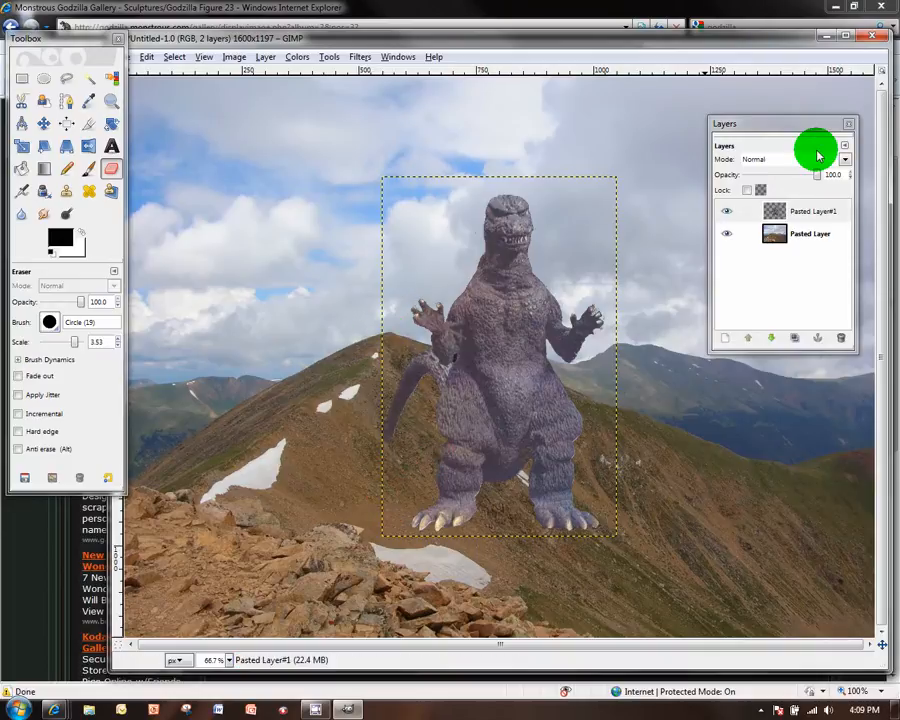
Step: Scale the Godzilla layer proportionally to about 280 × 431 pixels and move it onto the mountain's summit
{"action": "left_click", "coordinate": [802, 210]}
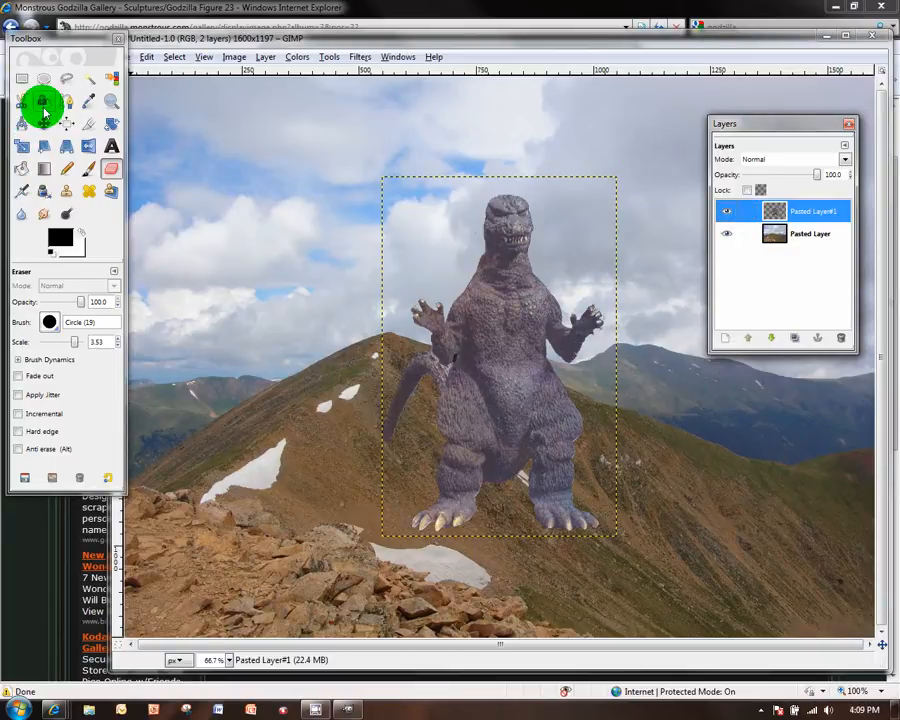
{"action": "left_click", "coordinate": [22, 144]}
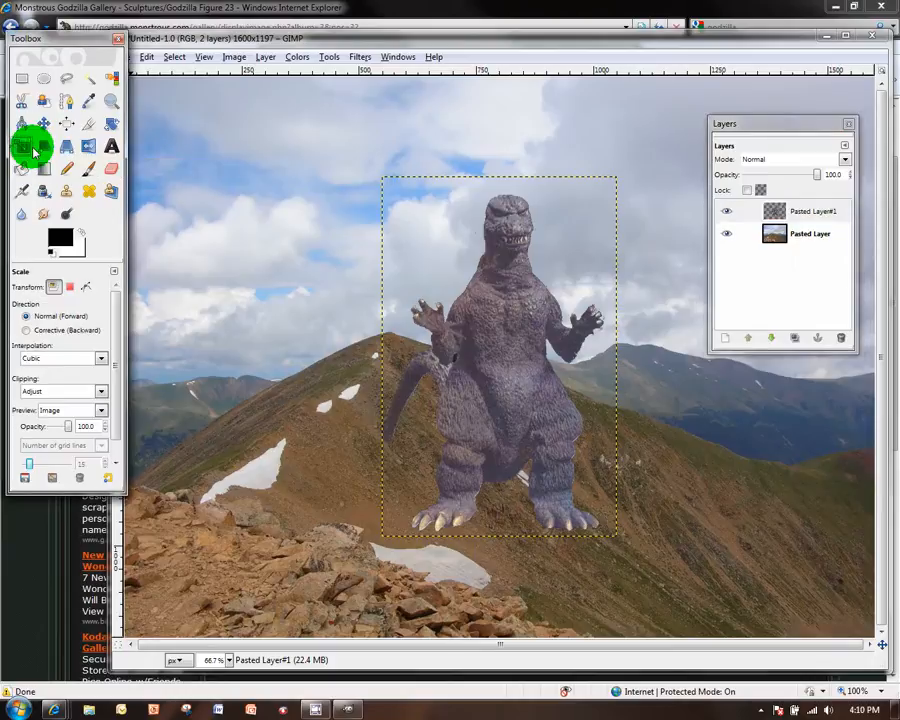
{"action": "left_click", "coordinate": [437, 204]}
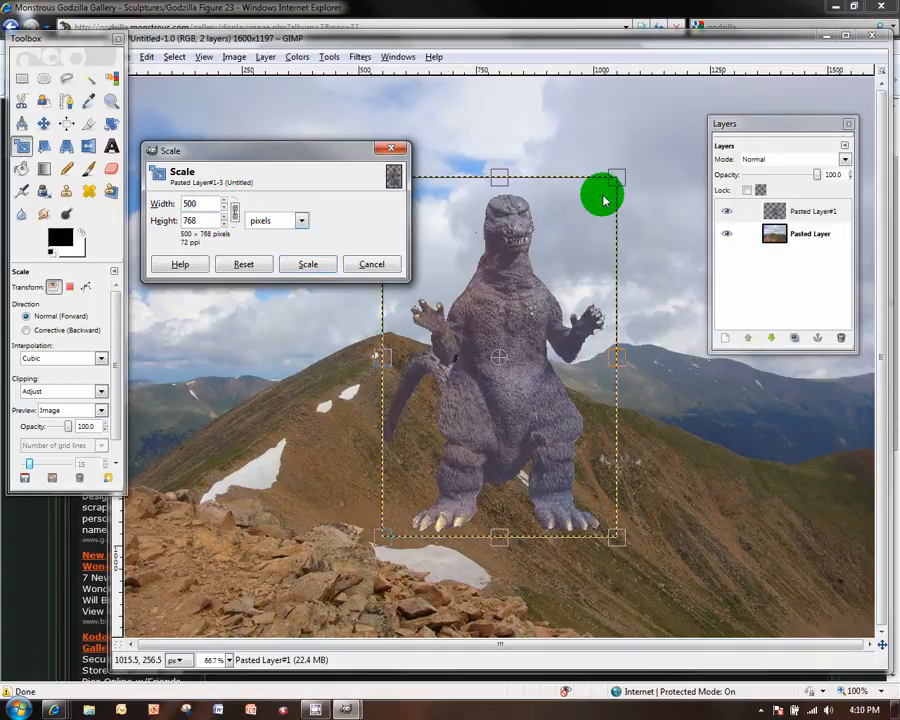
{"action": "left_click_drag", "start_coordinate": [620, 180], "coordinate": [440, 333]}
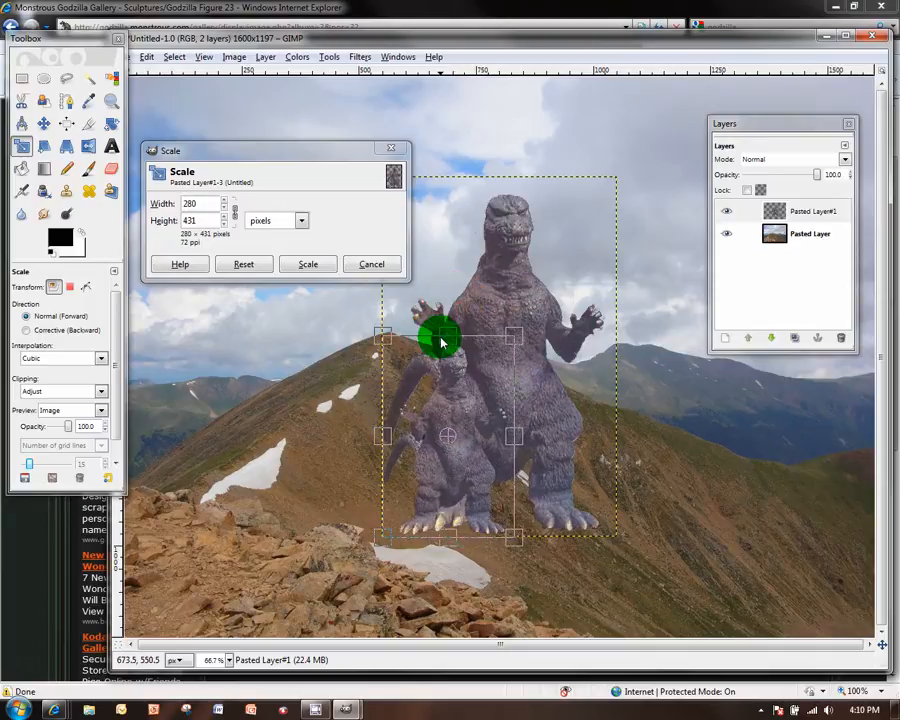
{"action": "left_click", "coordinate": [318, 266]}
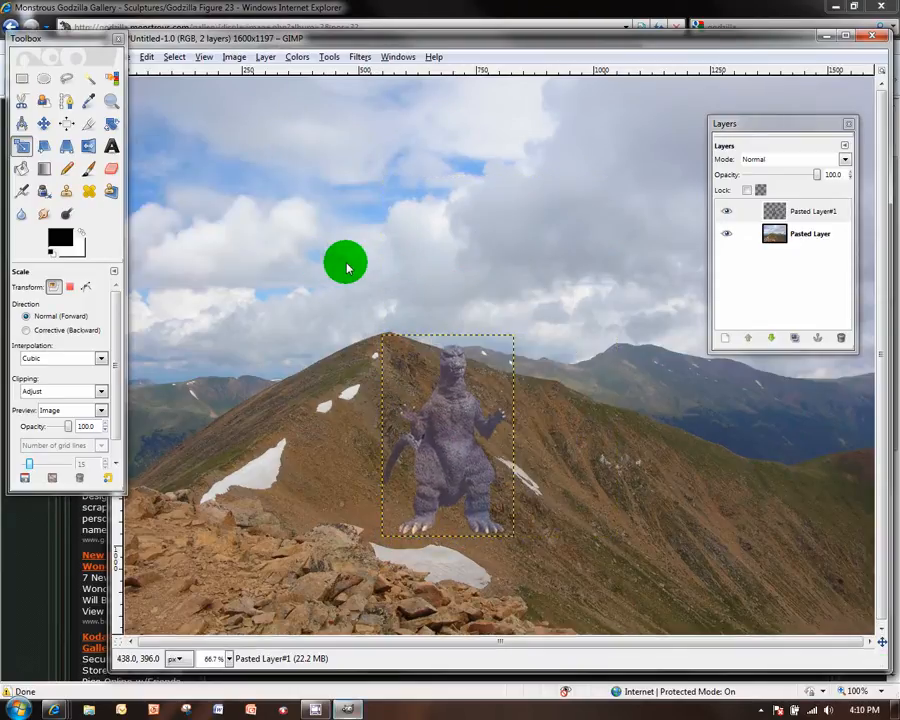
{"action": "left_click", "coordinate": [40, 124]}
{"action": "left_click_drag", "start_coordinate": [456, 426], "coordinate": [394, 264]}
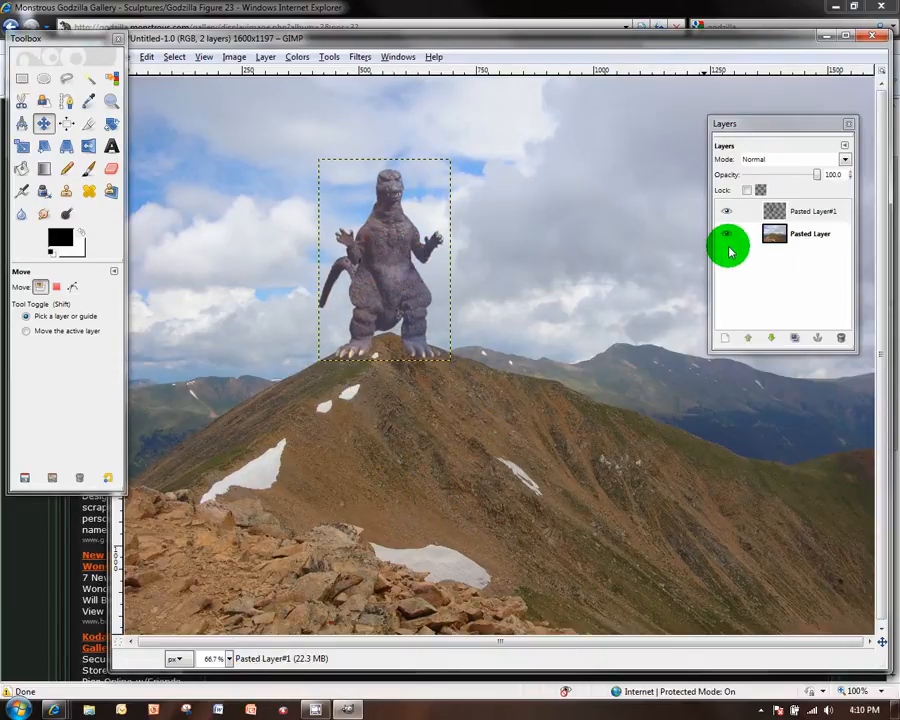
Step: Start saving the image under a new name and browse to the student's folder inside Period 2B on the student drive
{"action": "left_click_drag", "start_coordinate": [185, 32], "coordinate": [205, 29]}
{"action": "left_click", "coordinate": [168, 52]}
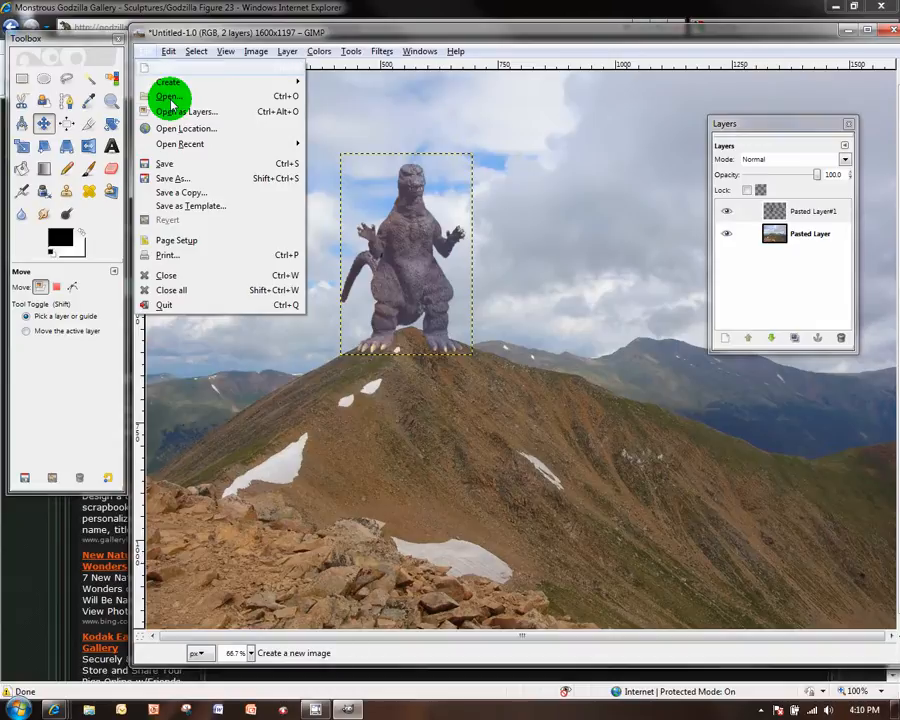
{"action": "left_click", "coordinate": [176, 181]}
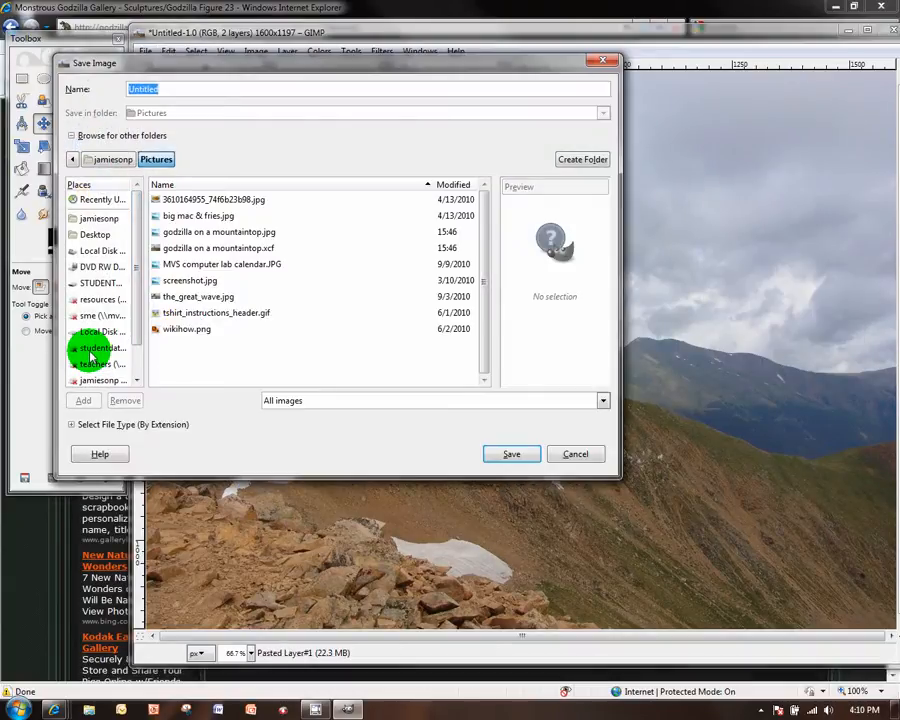
{"action": "left_click", "coordinate": [92, 348]}
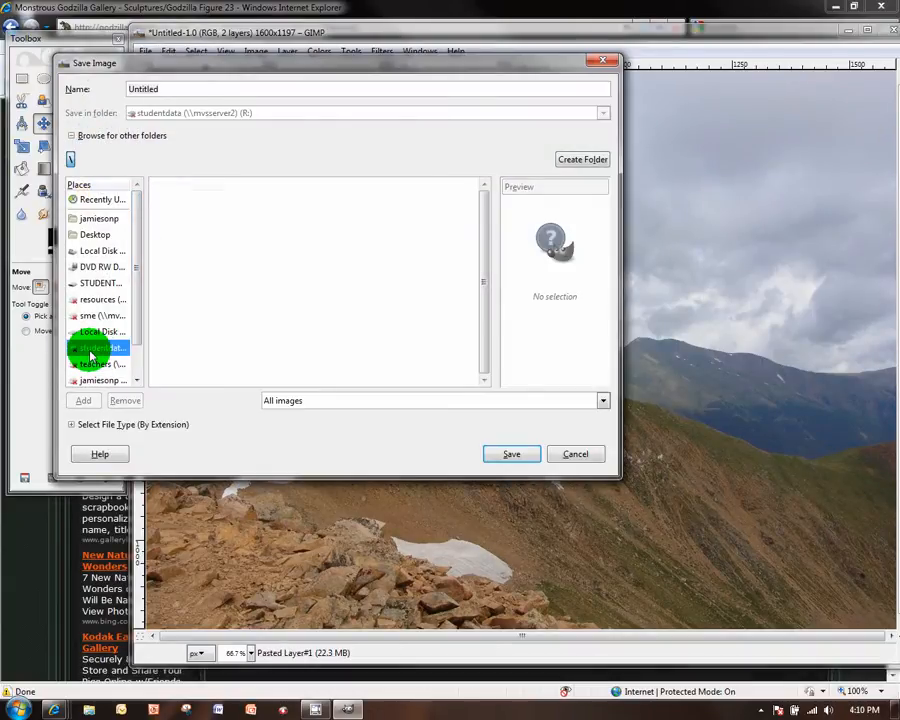
{"action": "left_click", "coordinate": [102, 286]}
{"action": "double_click", "coordinate": [176, 200]}
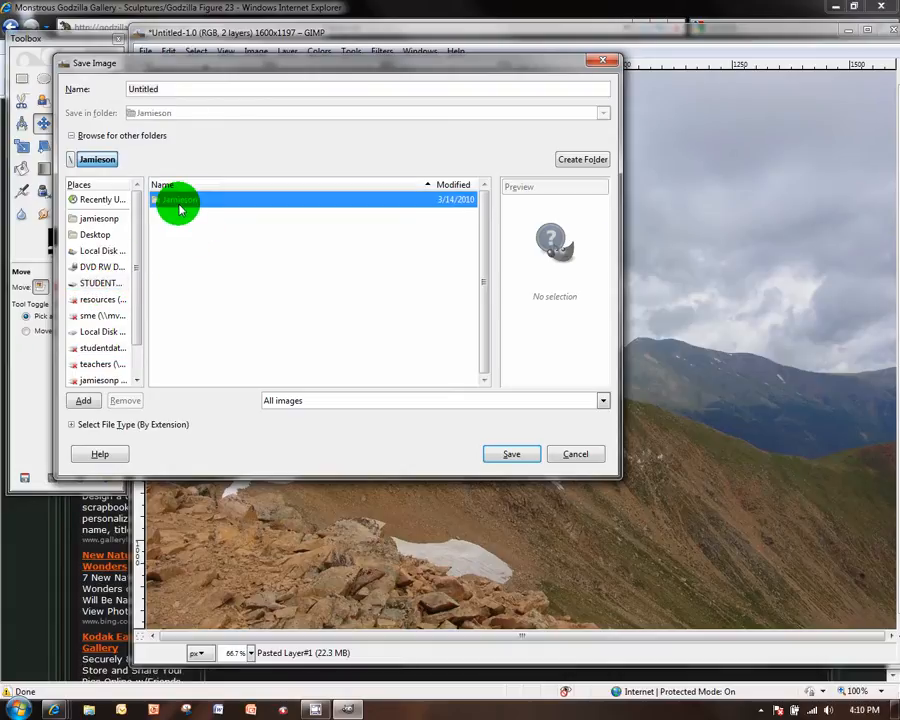
{"action": "double_click", "coordinate": [180, 201]}
{"action": "double_click", "coordinate": [196, 201]}
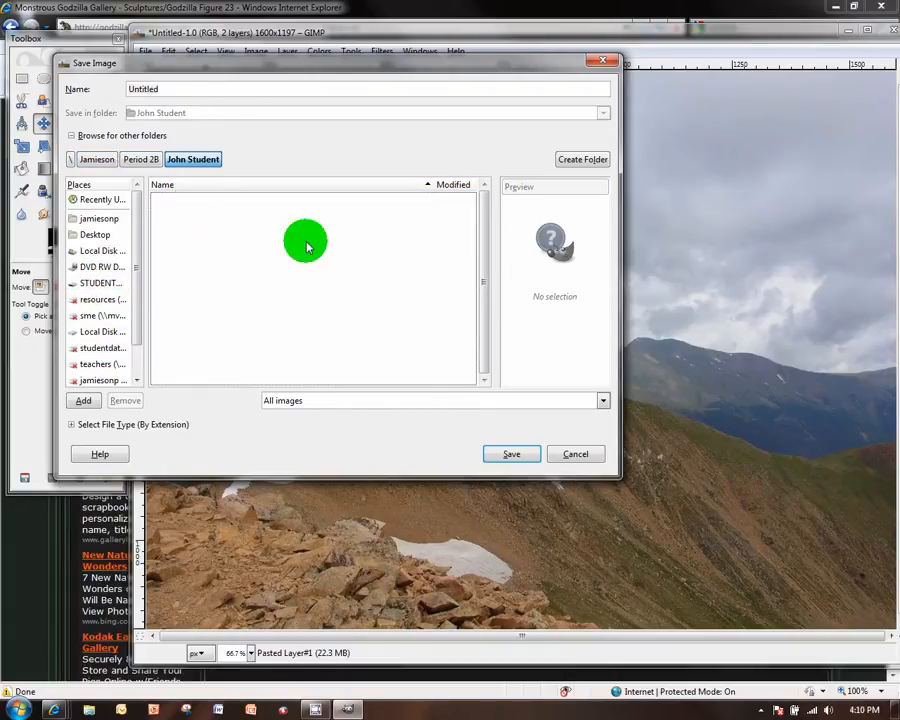
Step: Name the file "summit-2b-" plus the student's name with the .jpg extension, and export it as a flattened JPEG at quality 85
{"action": "double_click", "coordinate": [227, 95]}
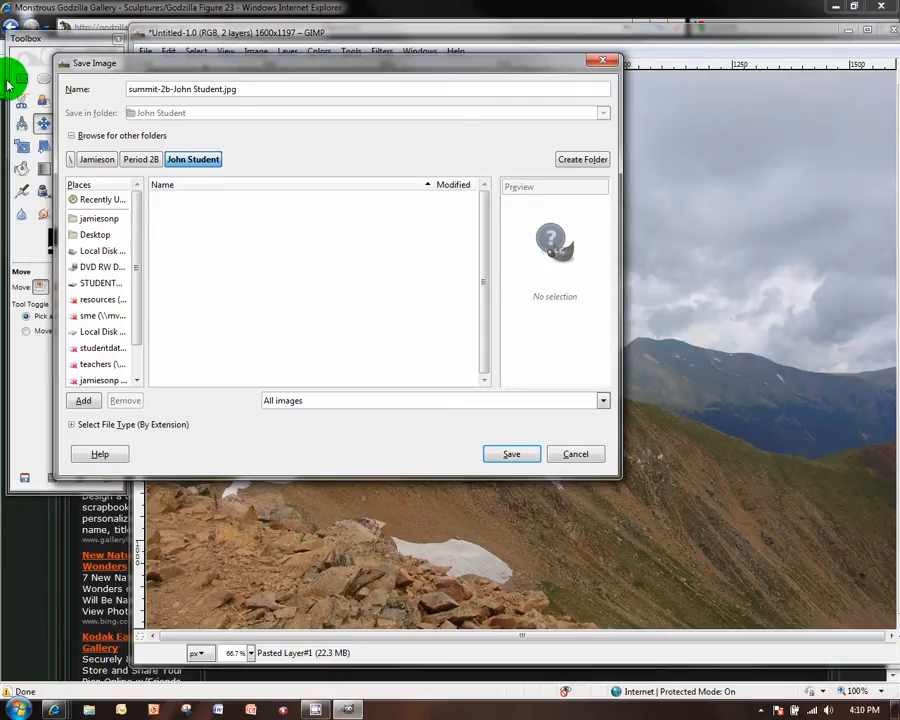
{"action": "left_click", "coordinate": [506, 454]}
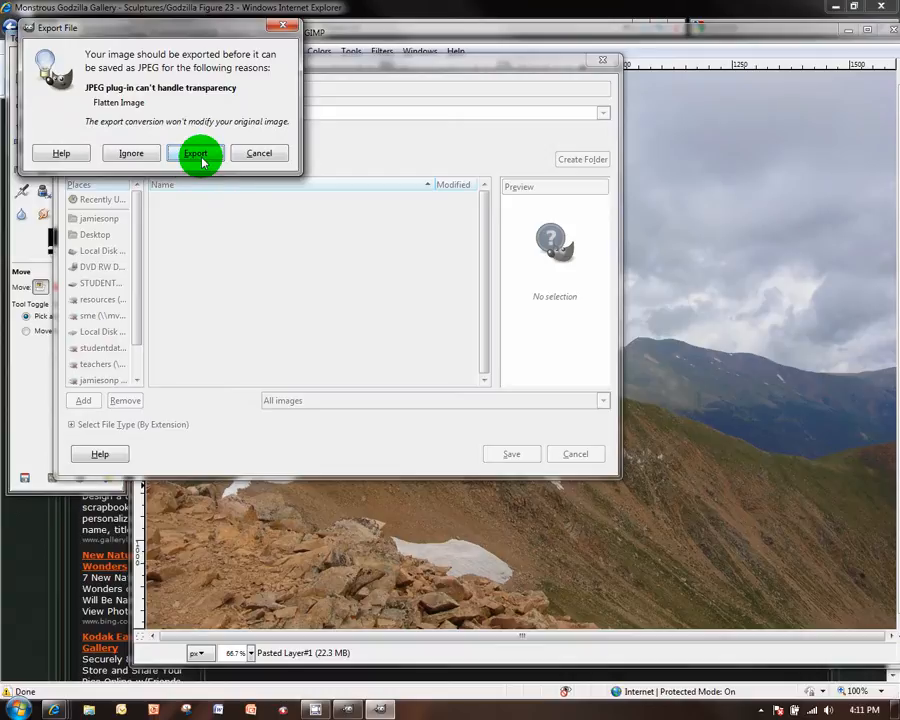
{"action": "left_click", "coordinate": [199, 157]}
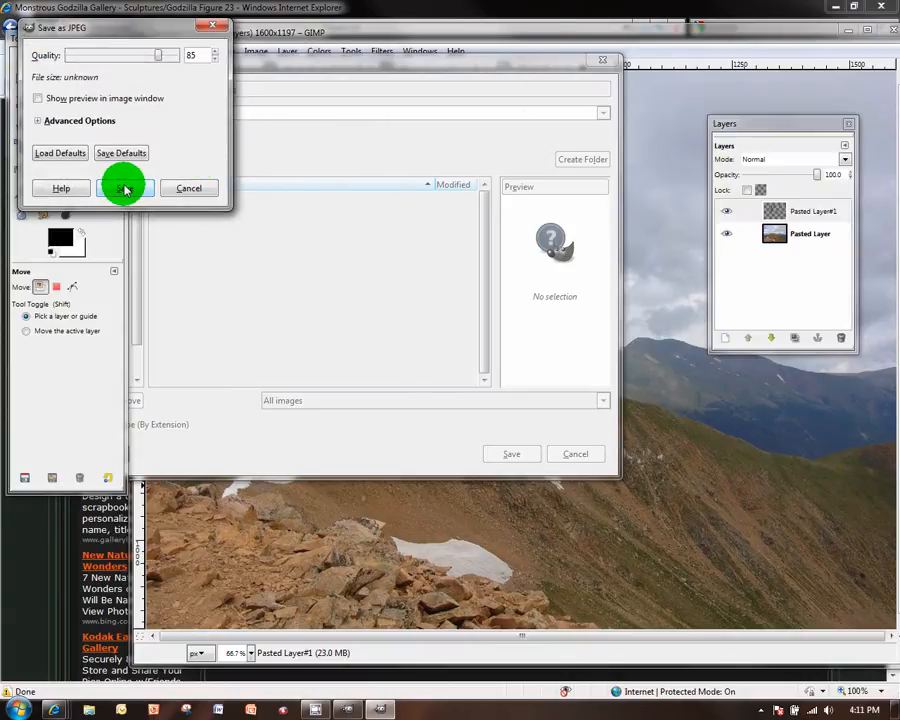
{"action": "left_click", "coordinate": [125, 190]}
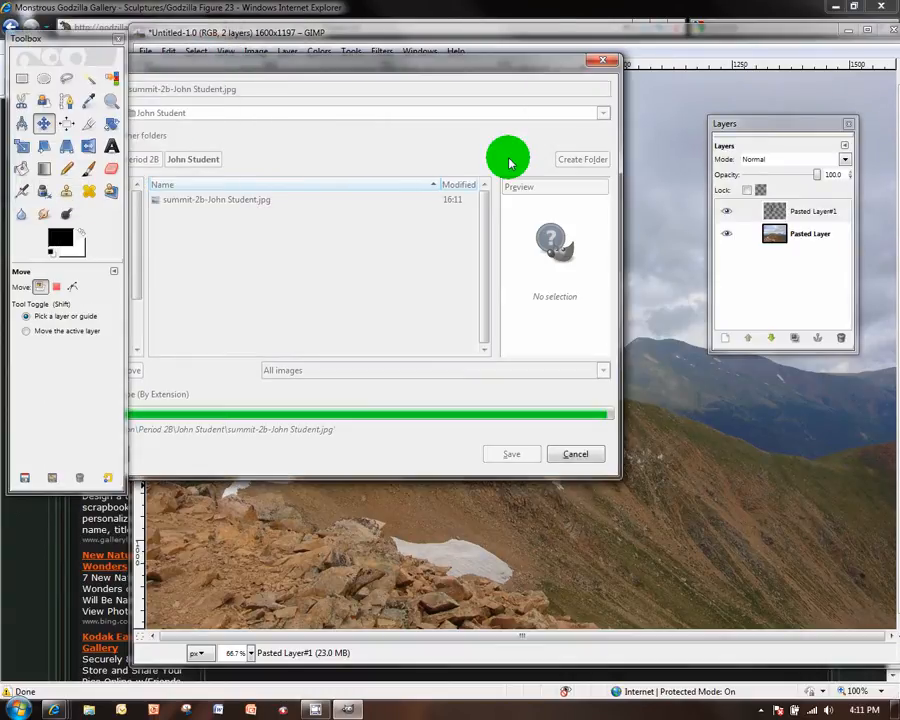
{"action": "left_click", "coordinate": [600, 65]}
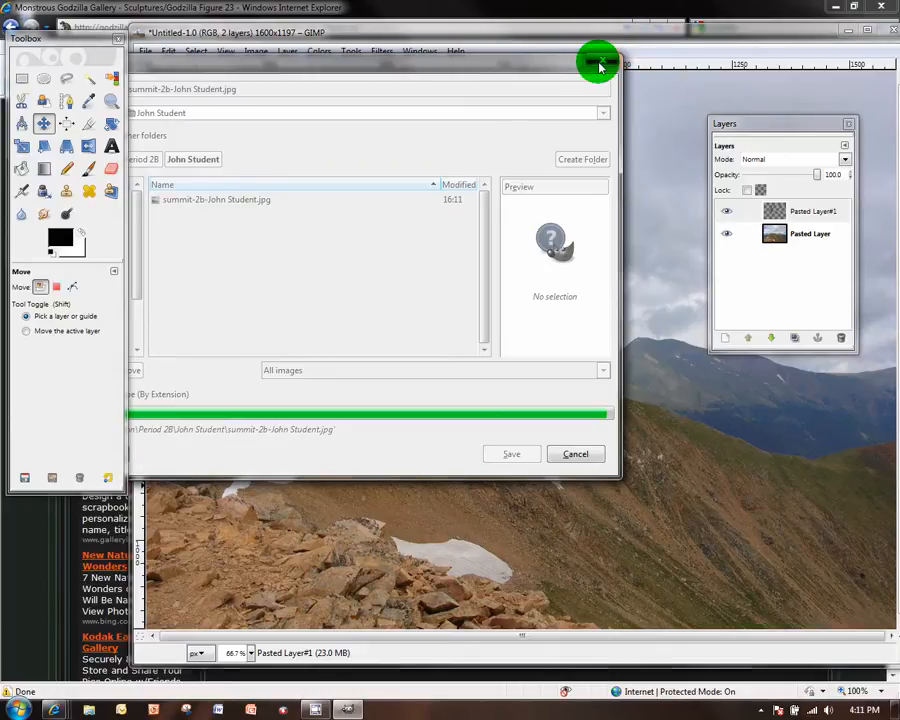